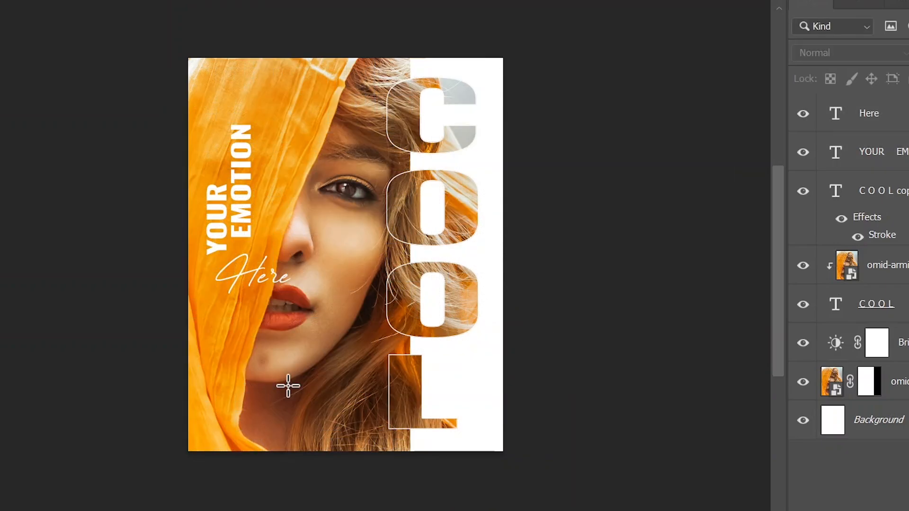
pyautogui.moveTo(288, 386)
pyautogui.mouseDown()
pyautogui.moveTo(320, 417)
pyautogui.moveTo(298, 167)
pyautogui.mouseUp()
pyautogui.moveTo(298, 408); pyautogui.dragTo(295, 403)
pyautogui.write('@stylesbydesign')
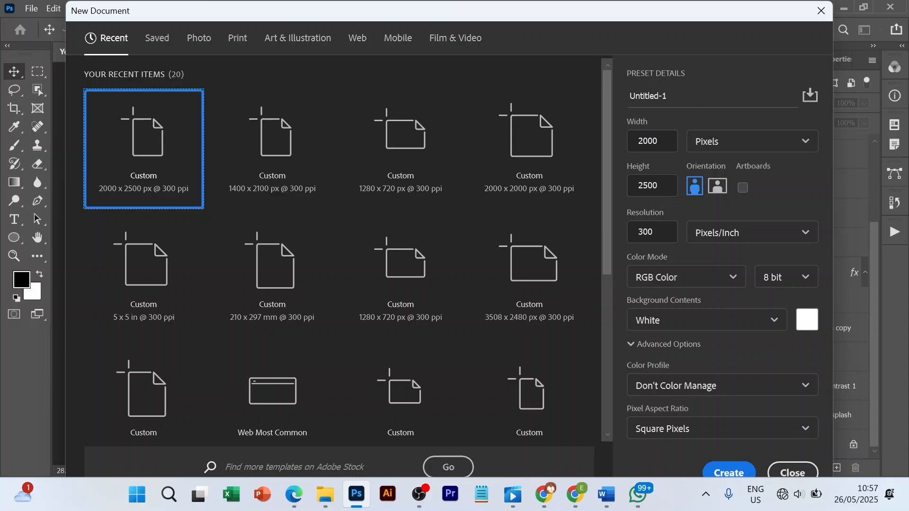
# Create a new 2000 x 2500 px, 300 ppi RGB document with a white background, named "Poster flyer".
pyautogui.moveTo(669, 96); pyautogui.dragTo(615, 103)
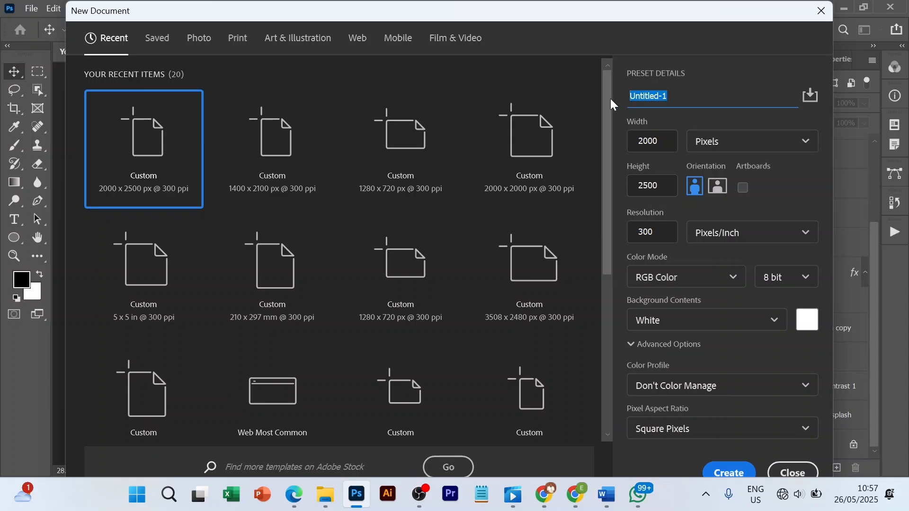
pyautogui.write('Poster flyer')
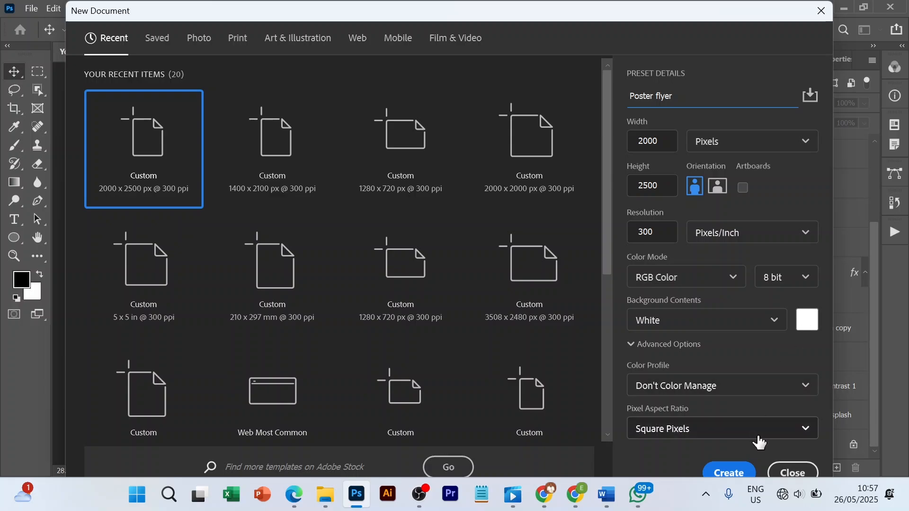
pyautogui.click(740, 468)
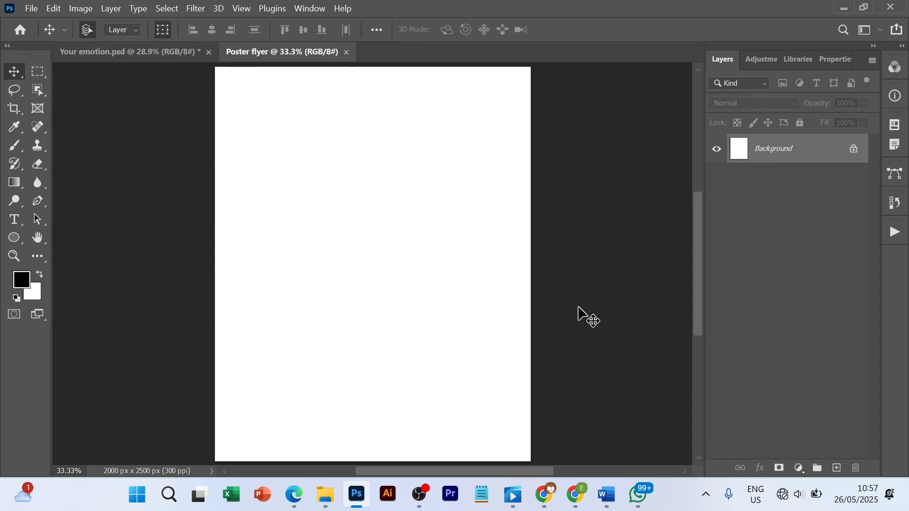
# Place the Unsplash portrait with the orange veil from File Explorer's Downloads folder and scale it to about 18.84% so it covers the canvas.
pyautogui.hotkey('ctrl', '-')
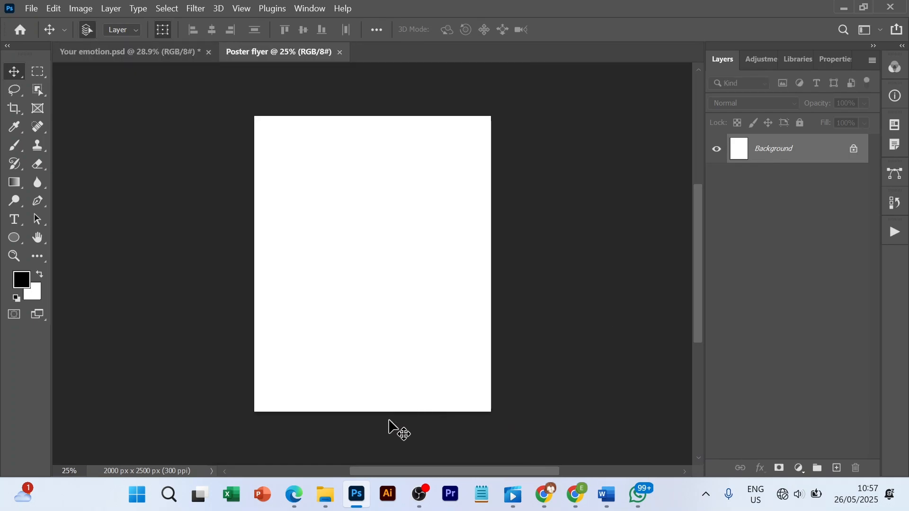
pyautogui.click(332, 493)
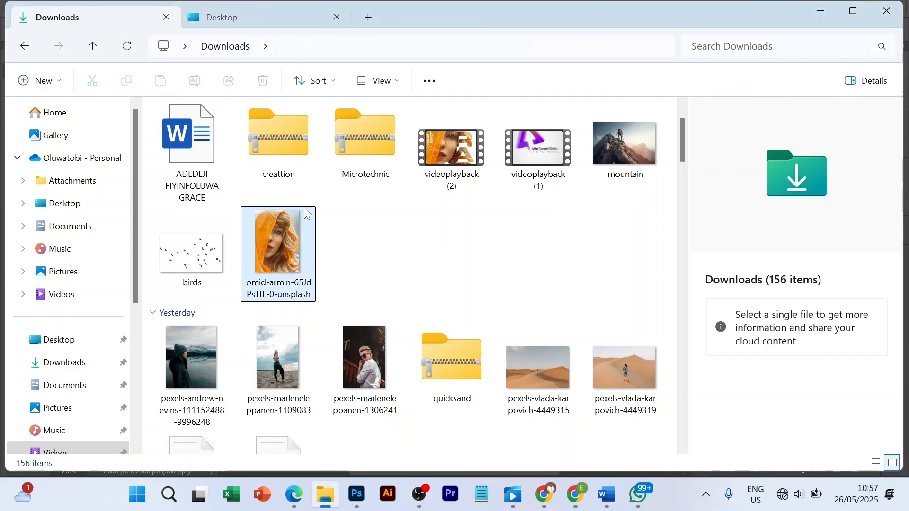
pyautogui.moveTo(287, 236); pyautogui.dragTo(373, 271)
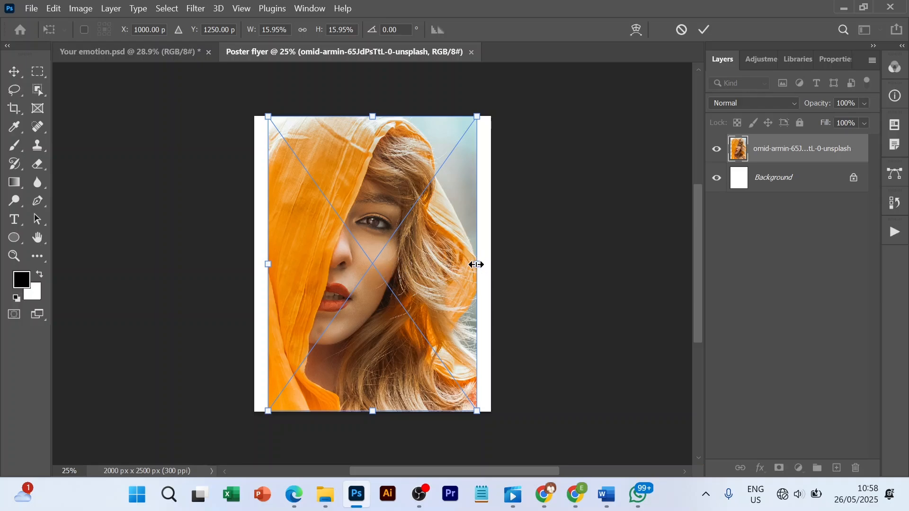
pyautogui.moveTo(477, 264); pyautogui.dragTo(495, 266)
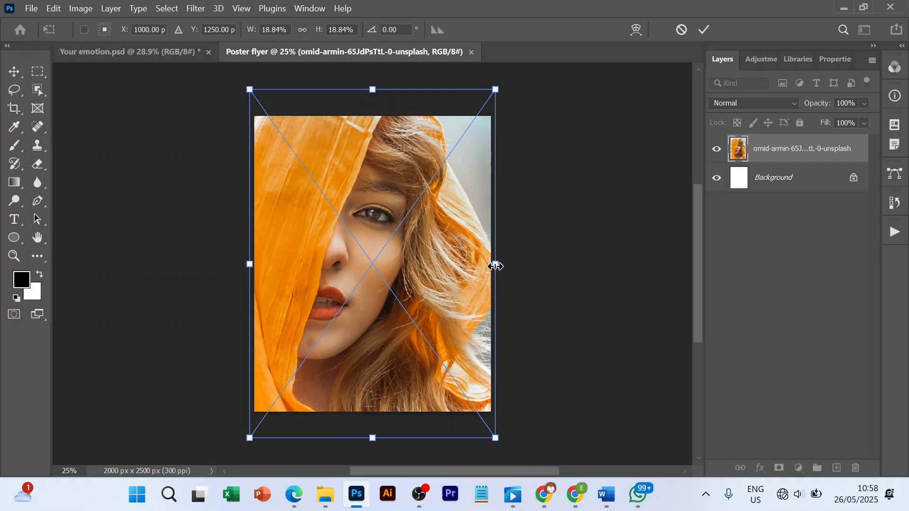
pyautogui.click(705, 30)
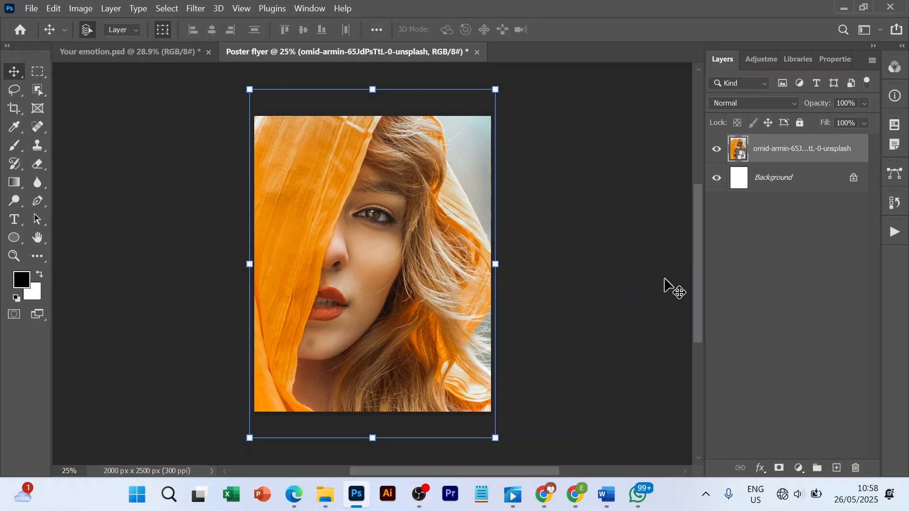
pyautogui.click(757, 298)
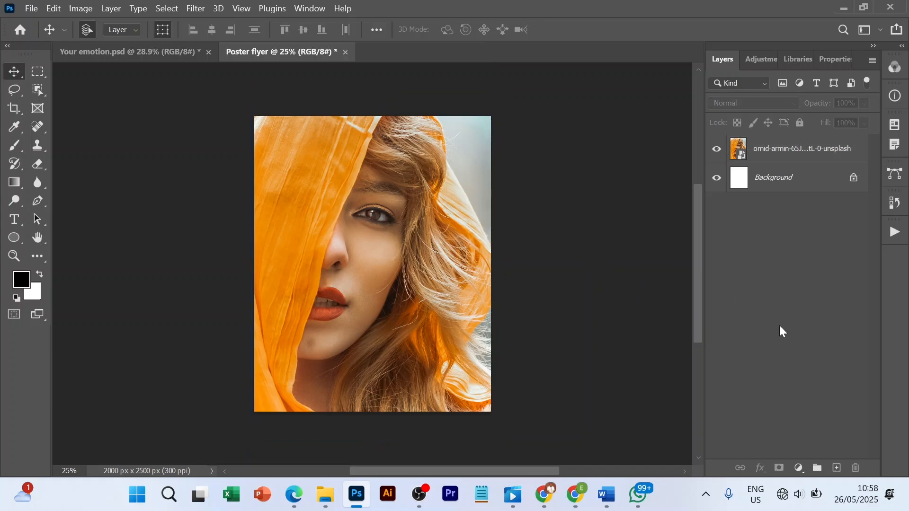
# Add a Brightness/Contrast adjustment layer above the portrait with brightness 11 and contrast 30, and compare the image with and without it.
pyautogui.click(792, 156)
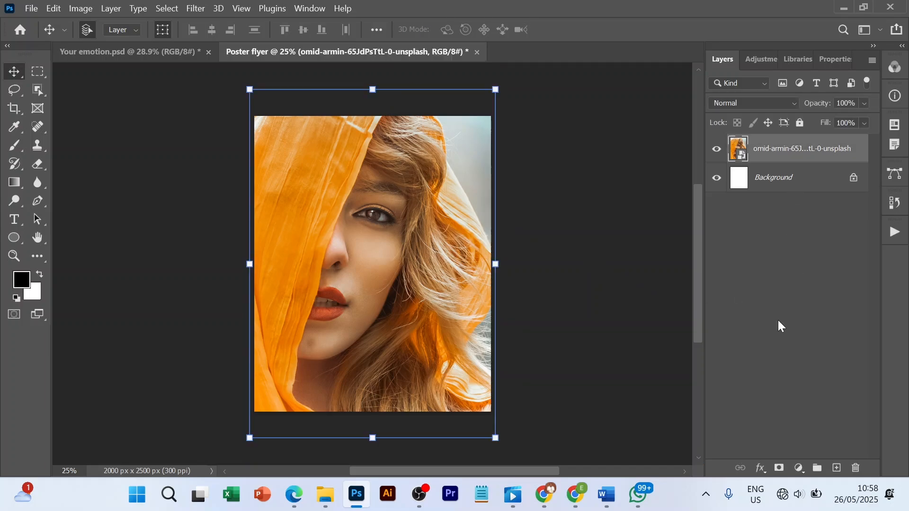
pyautogui.click(799, 470)
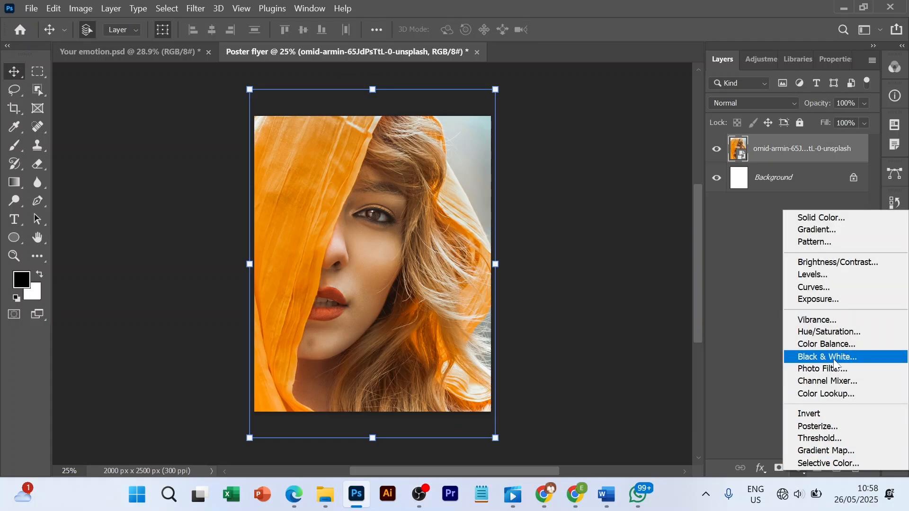
pyautogui.click(830, 263)
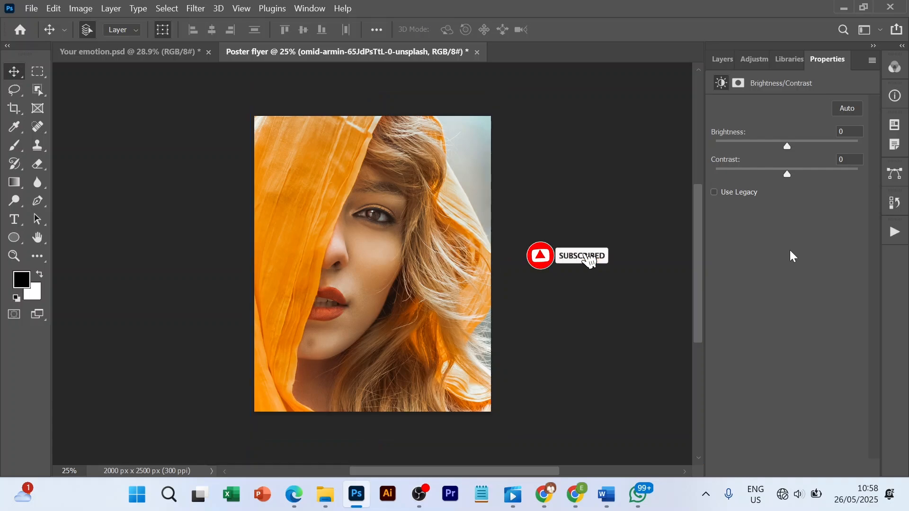
pyautogui.moveTo(786, 143); pyautogui.dragTo(792, 144)
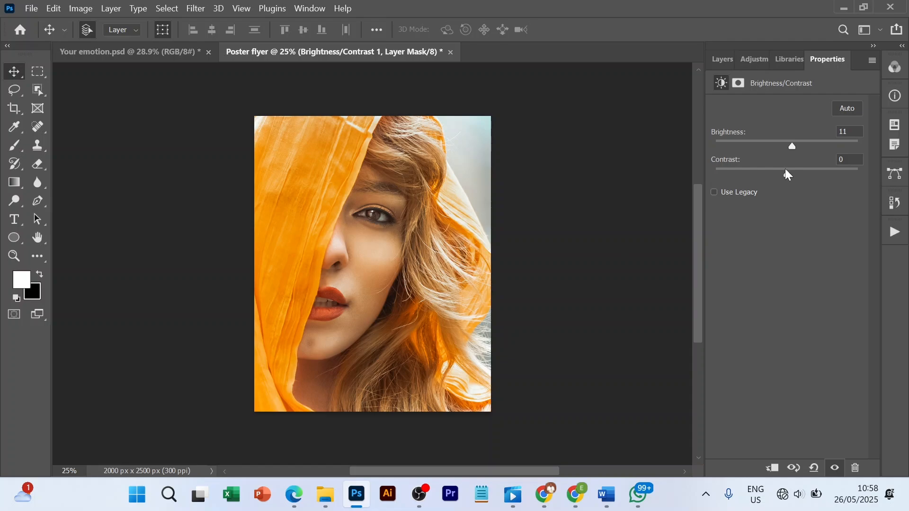
pyautogui.moveTo(788, 175); pyautogui.dragTo(788, 176)
pyautogui.write('30')
pyautogui.press('Return')
pyautogui.click(729, 58)
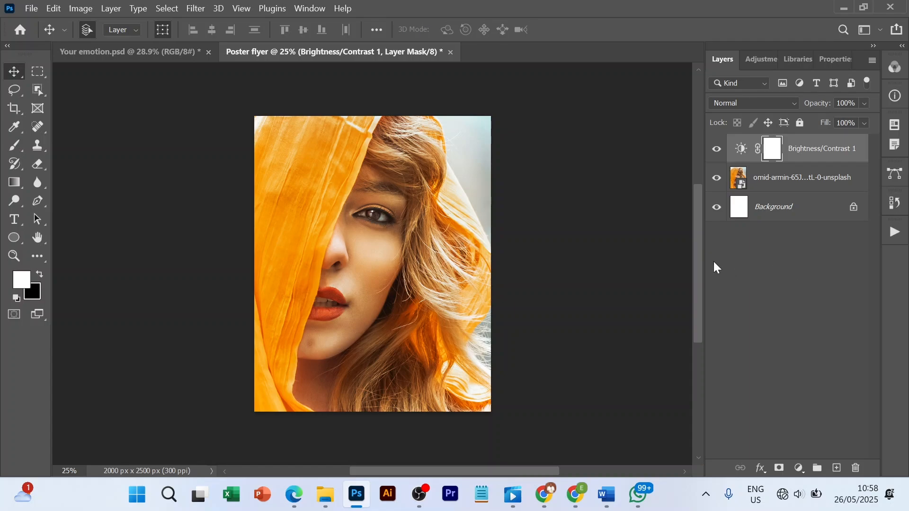
pyautogui.click(718, 150)
pyautogui.click(718, 150)
# Add a text layer over the hair beside the face reading "COOL", with one letter per line.
pyautogui.press('t')
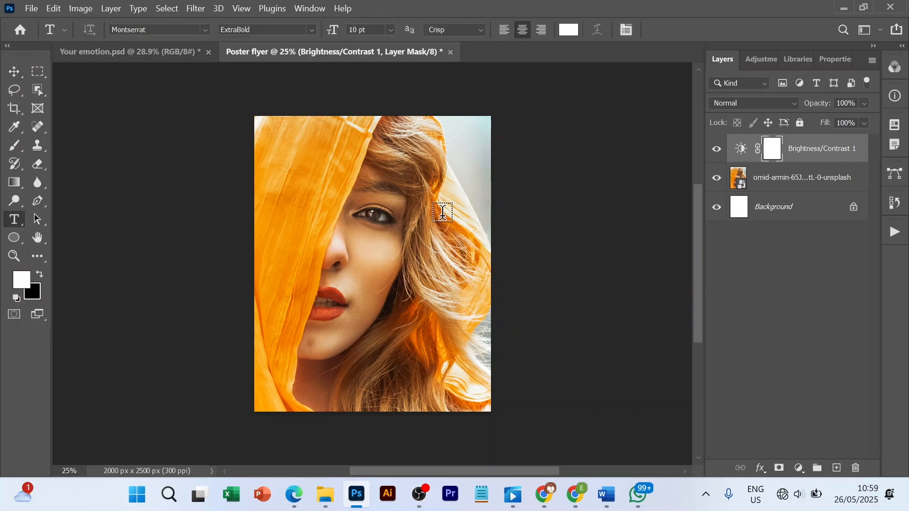
pyautogui.click(417, 226)
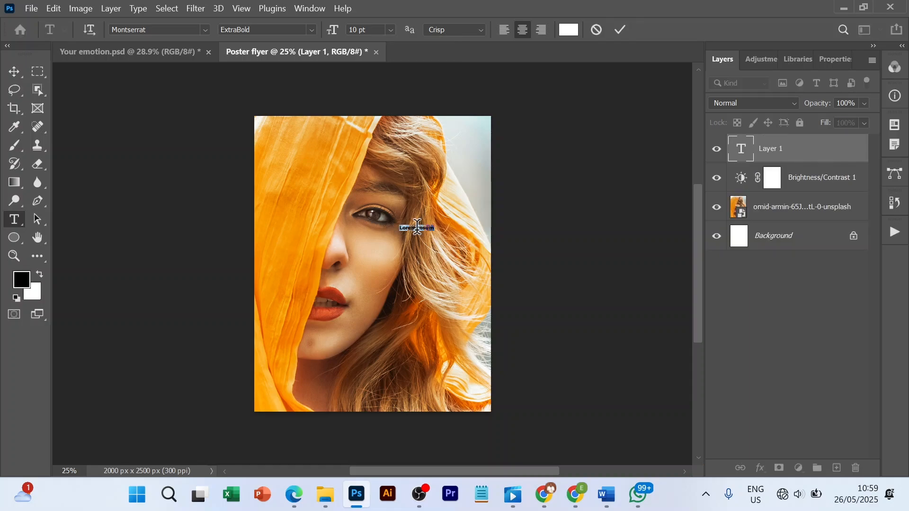
pyautogui.press('BackSpace')
# Format the COOL text in Oswald Bold at 72 pt with left alignment.
pyautogui.hotkey('ctrl', 'a')
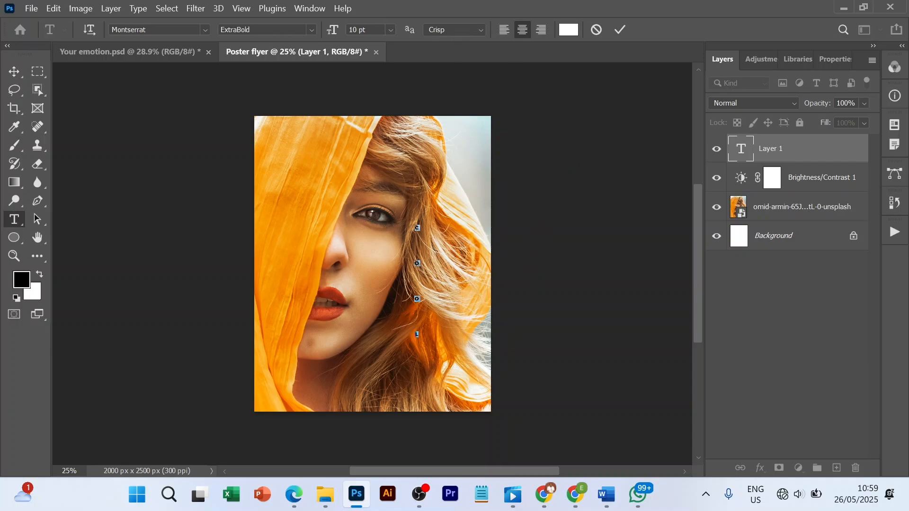
pyautogui.click(206, 30)
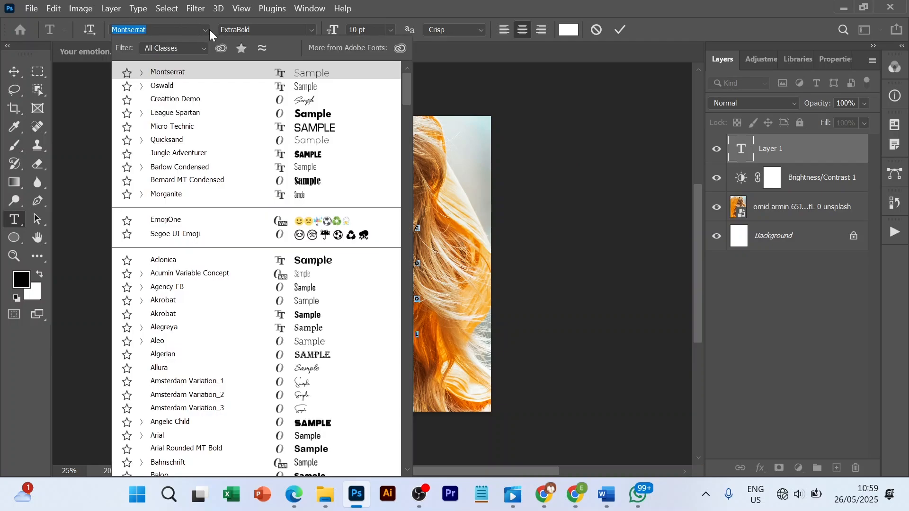
pyautogui.click(176, 88)
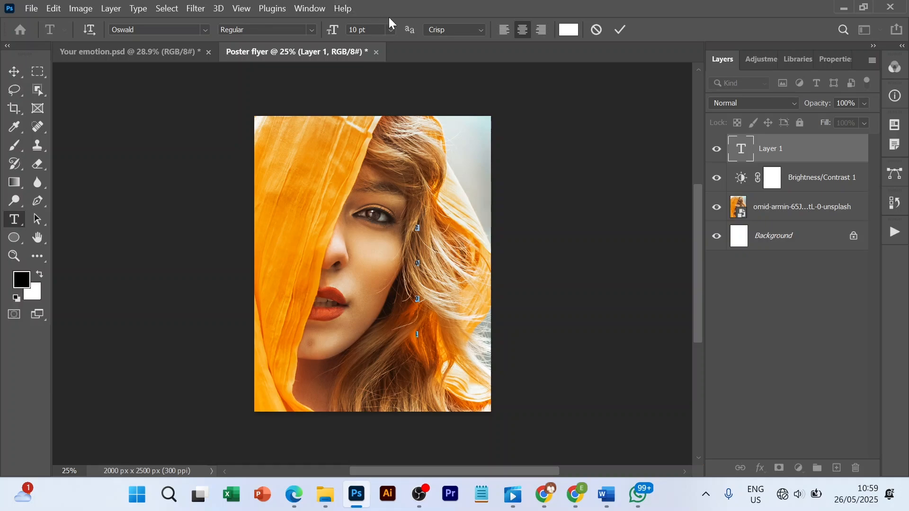
pyautogui.click(391, 30)
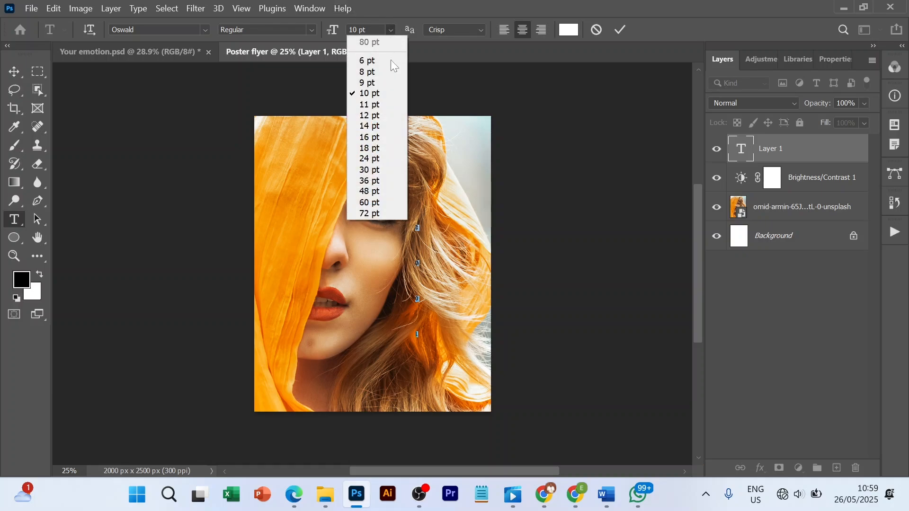
pyautogui.click(369, 214)
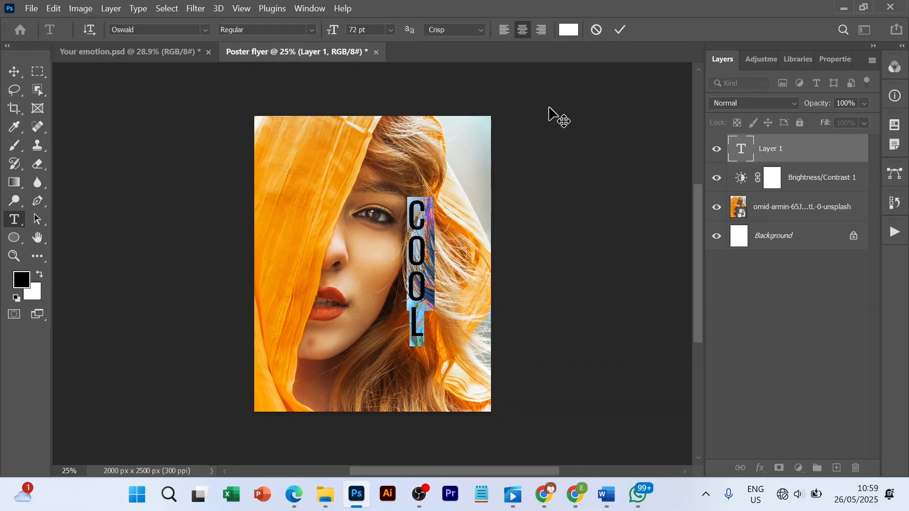
pyautogui.click(312, 30)
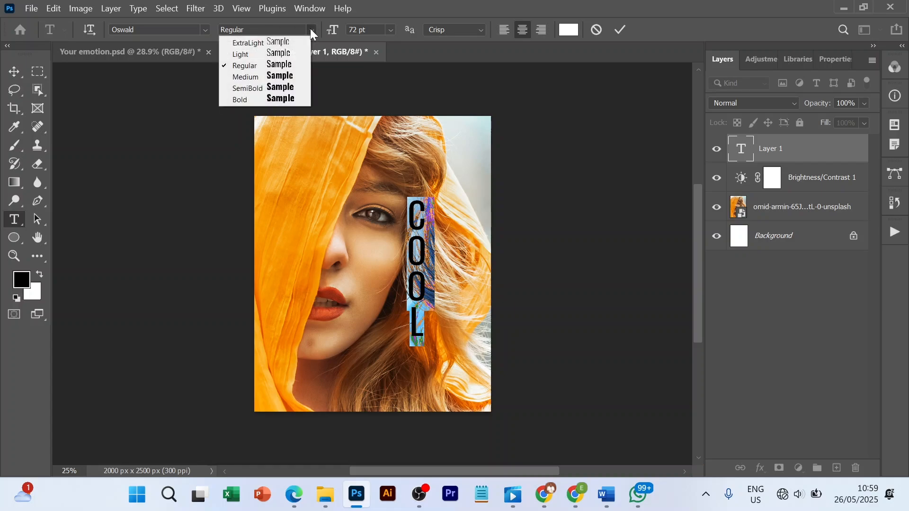
pyautogui.click(256, 100)
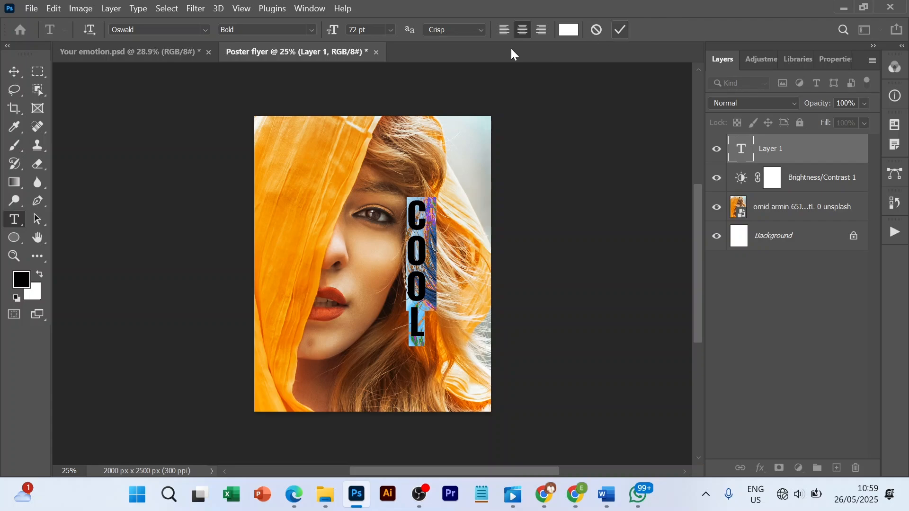
pyautogui.click(504, 31)
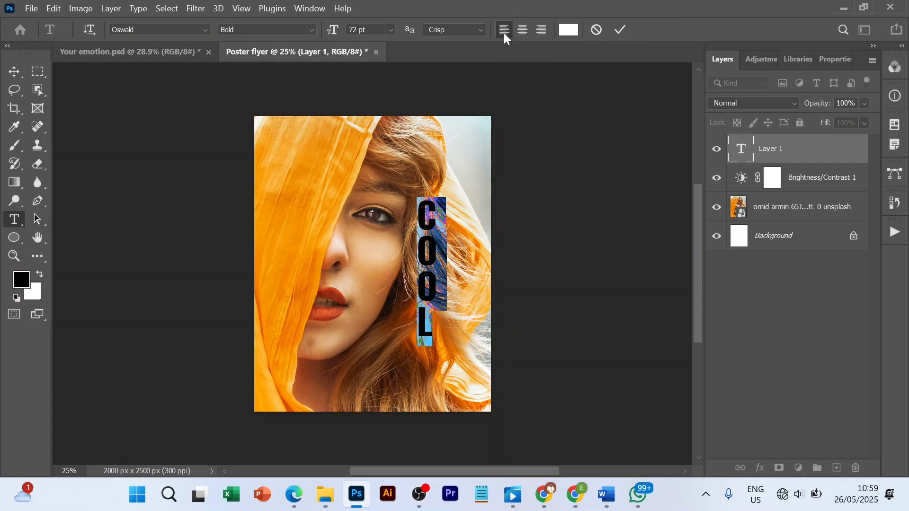
pyautogui.click(620, 30)
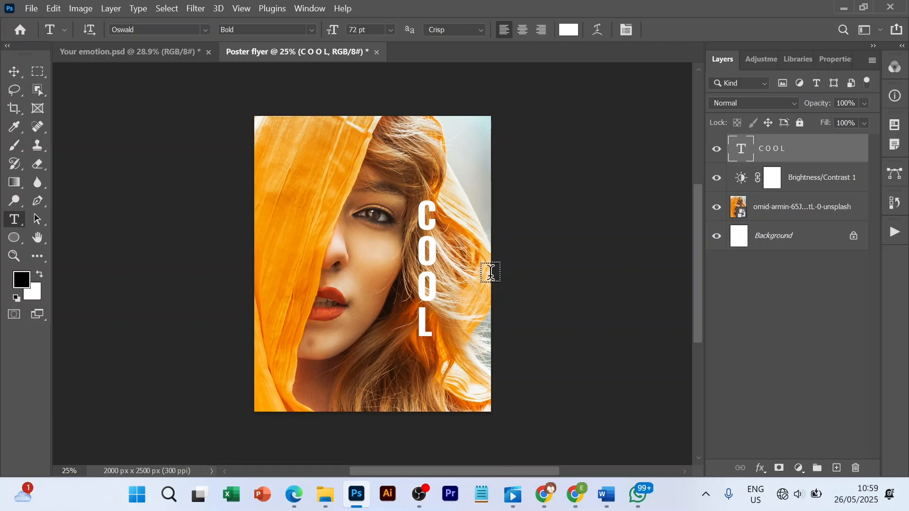
# Transform the COOL text to about 193% height and 396% width so it nearly fills the poster's height.
pyautogui.press('v')
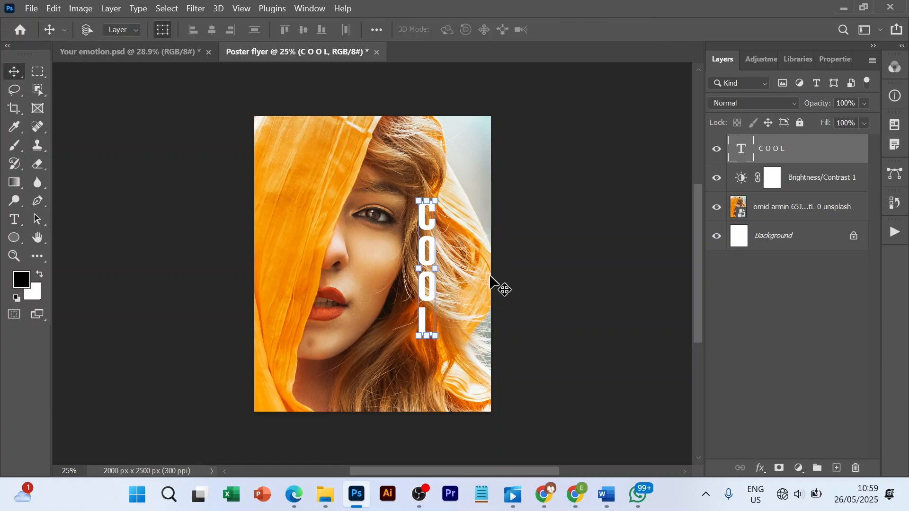
pyautogui.hotkey('ctrl', 't')
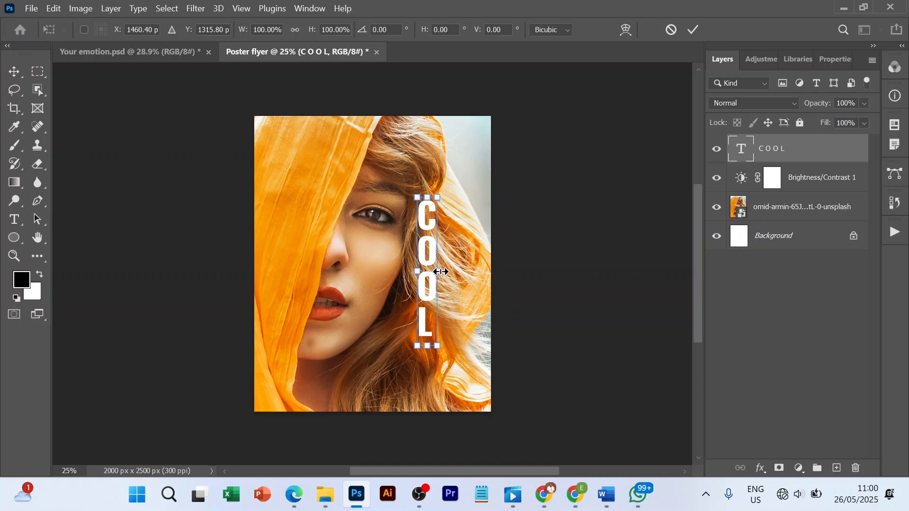
pyautogui.moveTo(437, 271); pyautogui.dragTo(459, 278)
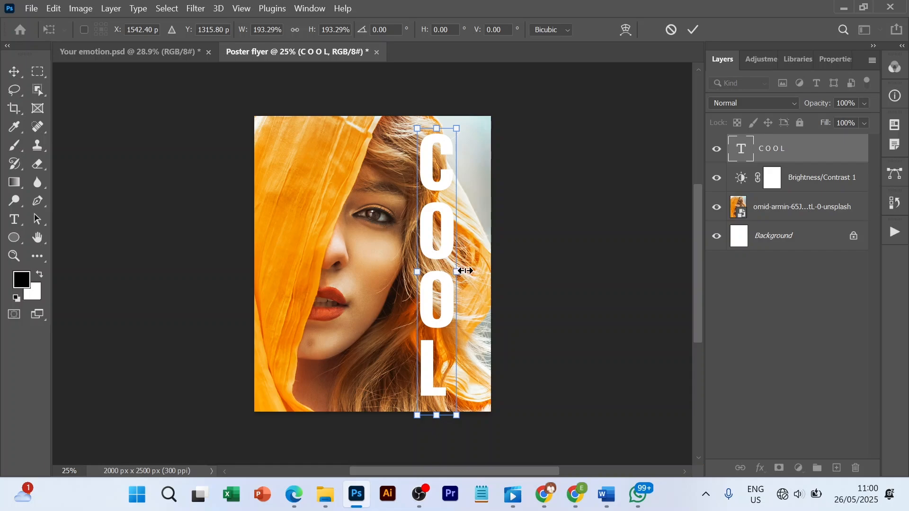
pyautogui.moveTo(462, 271); pyautogui.dragTo(477, 271)
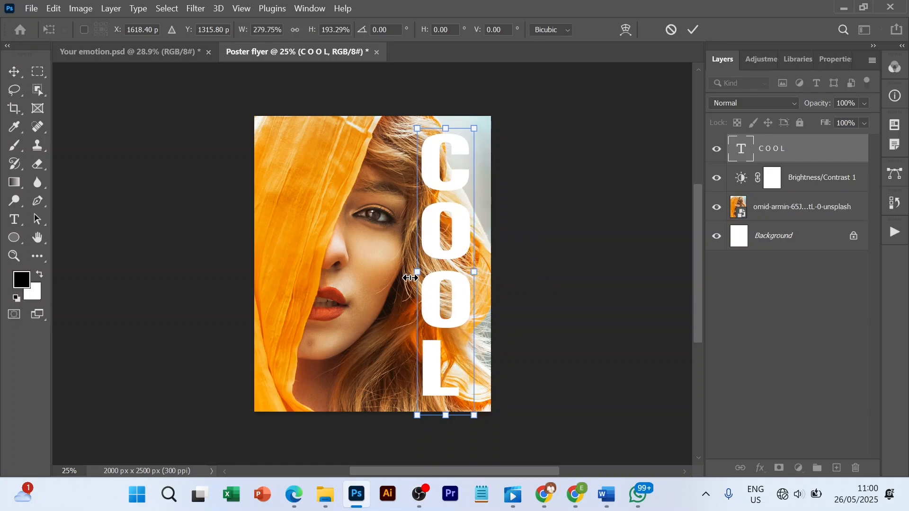
pyautogui.moveTo(416, 274); pyautogui.dragTo(400, 275)
pyautogui.moveTo(475, 272); pyautogui.dragTo(480, 272)
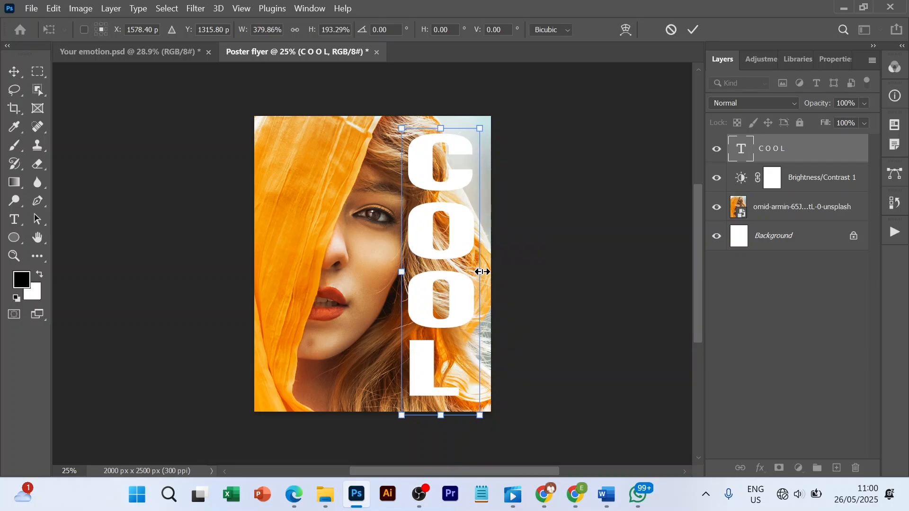
pyautogui.moveTo(403, 273); pyautogui.dragTo(399, 272)
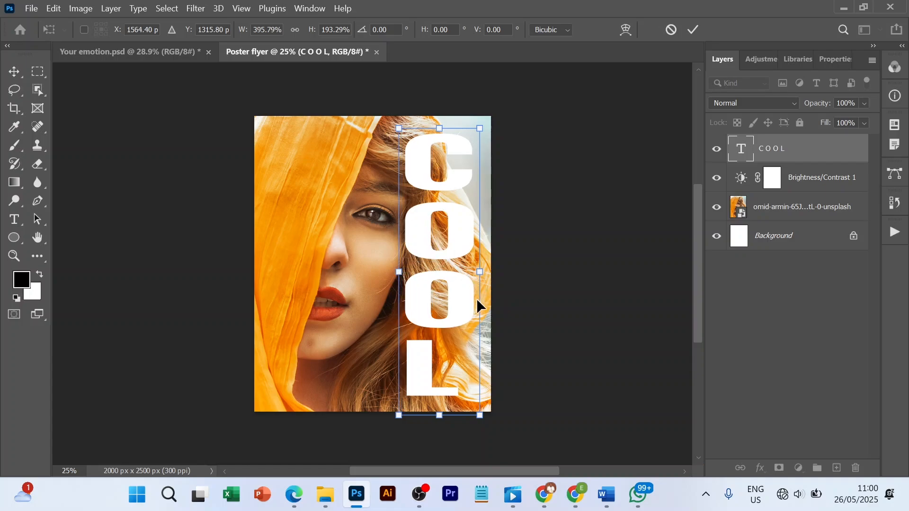
pyautogui.click(695, 30)
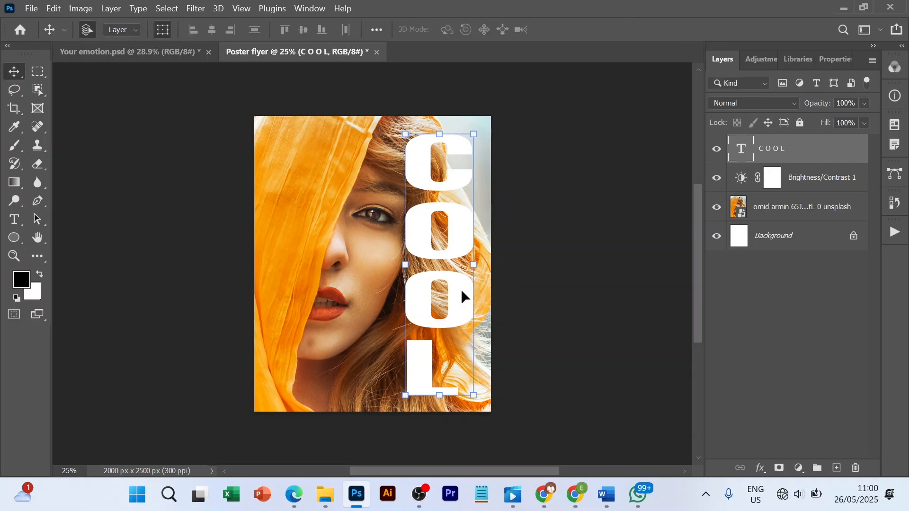
# Slightly enlarge the COOL text and move it up near the poster's right edge.
pyautogui.moveTo(446, 289); pyautogui.dragTo(438, 288)
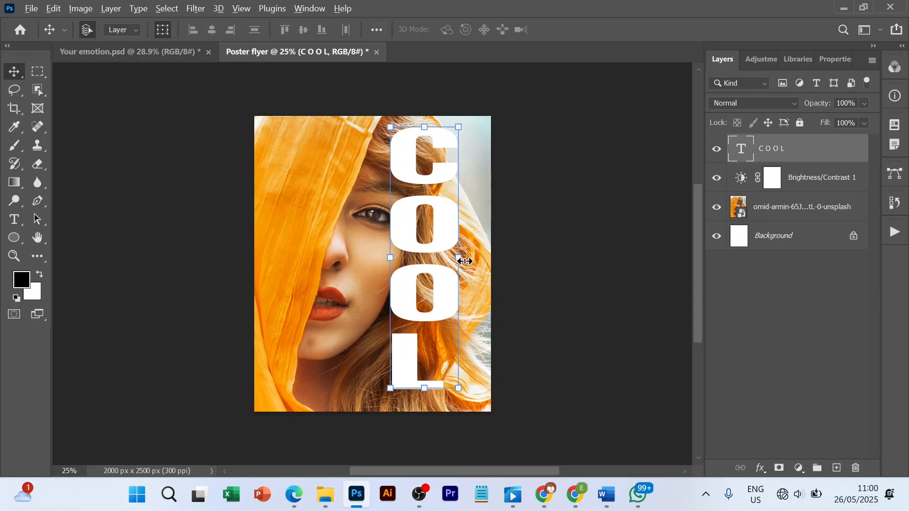
pyautogui.moveTo(459, 259); pyautogui.dragTo(479, 265)
pyautogui.moveTo(421, 224); pyautogui.dragTo(437, 228)
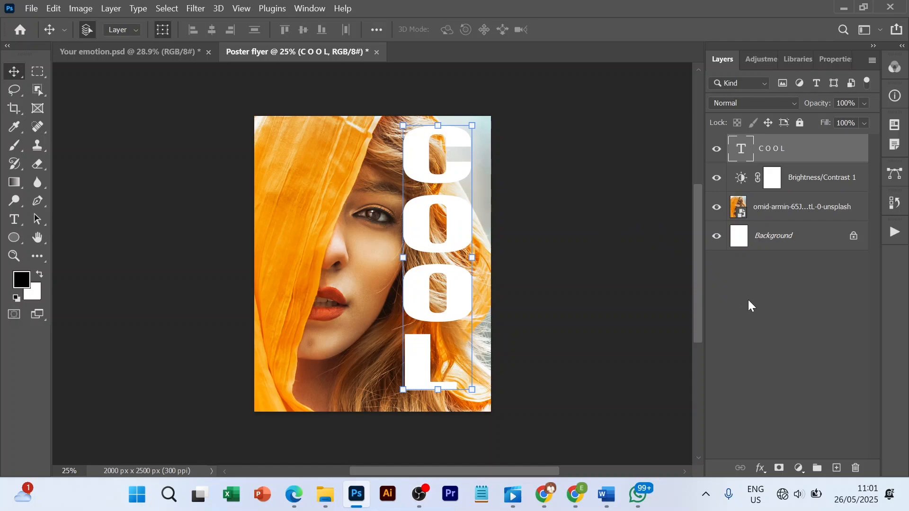
# Move the COOL text slightly down within the poster and duplicate its layer.
pyautogui.moveTo(439, 246); pyautogui.dragTo(434, 234)
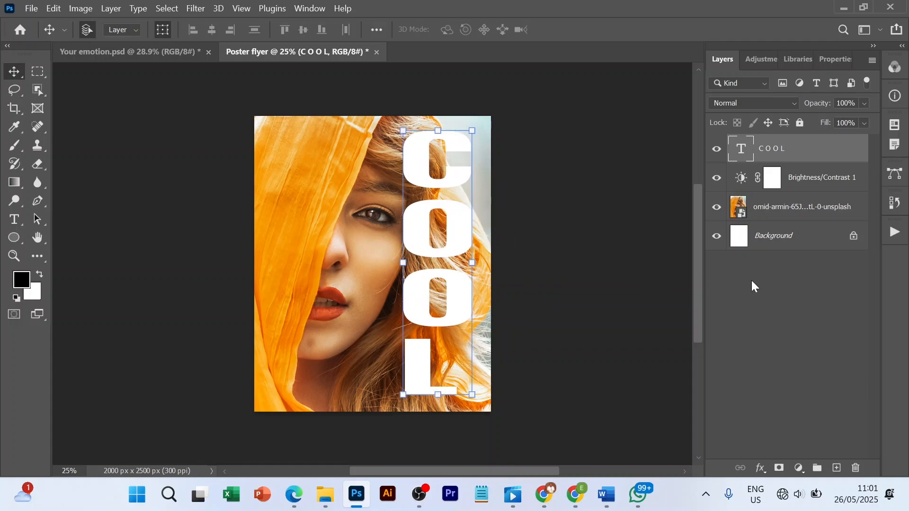
pyautogui.click(763, 284)
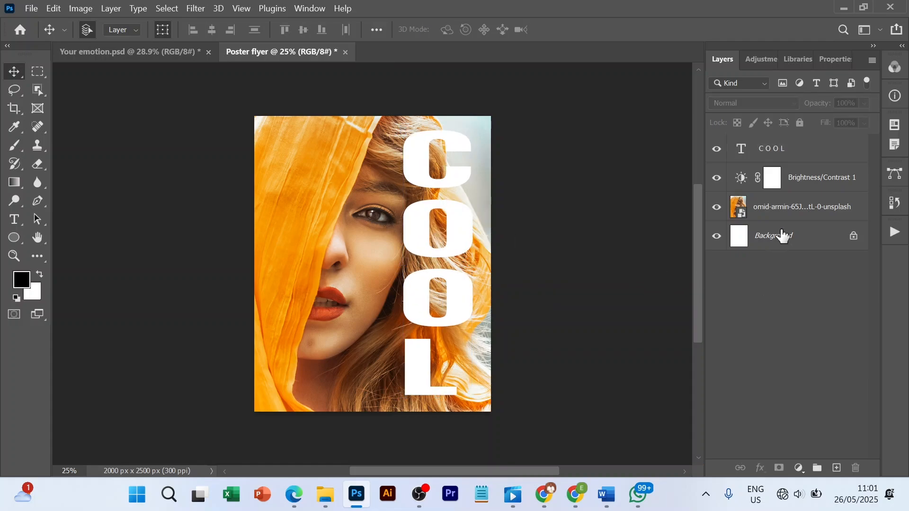
pyautogui.click(792, 151)
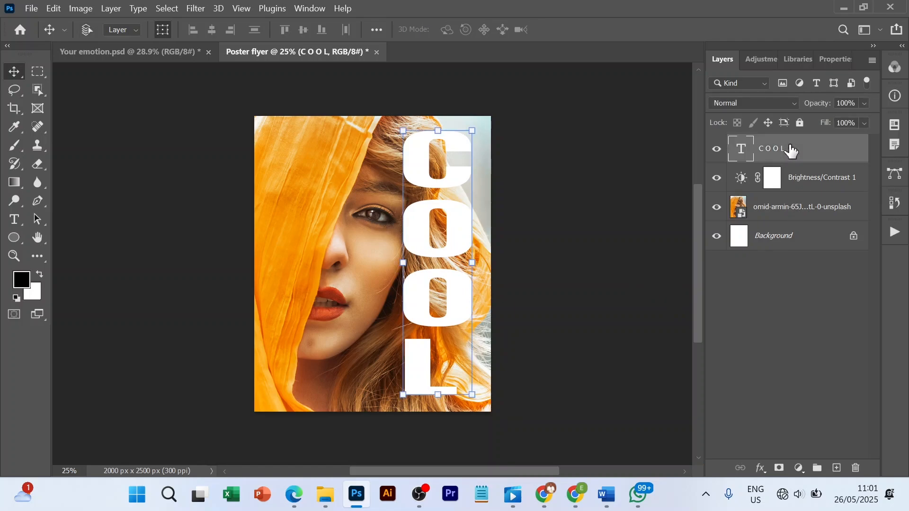
pyautogui.hotkey('ctrl', 'j')
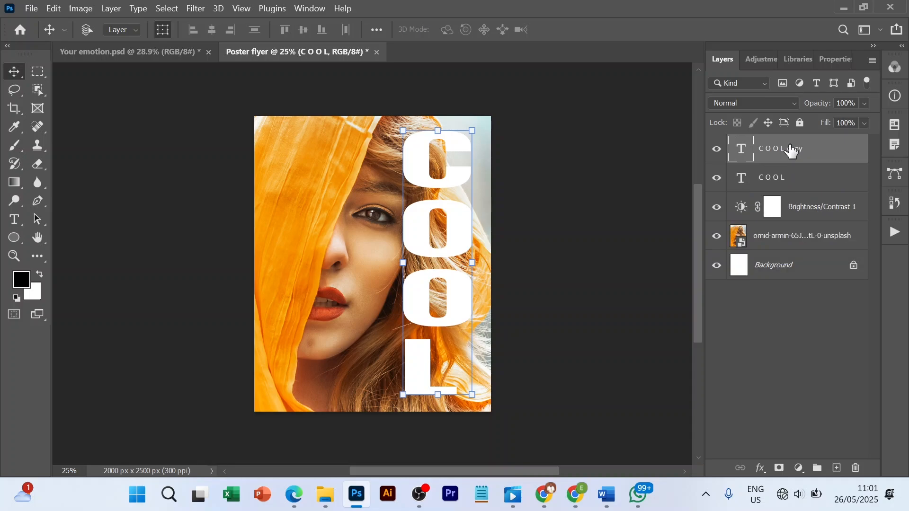
# Place a duplicate of the portrait photo layer directly above the lower COOL text layer and clip it to that text.
pyautogui.click(796, 247)
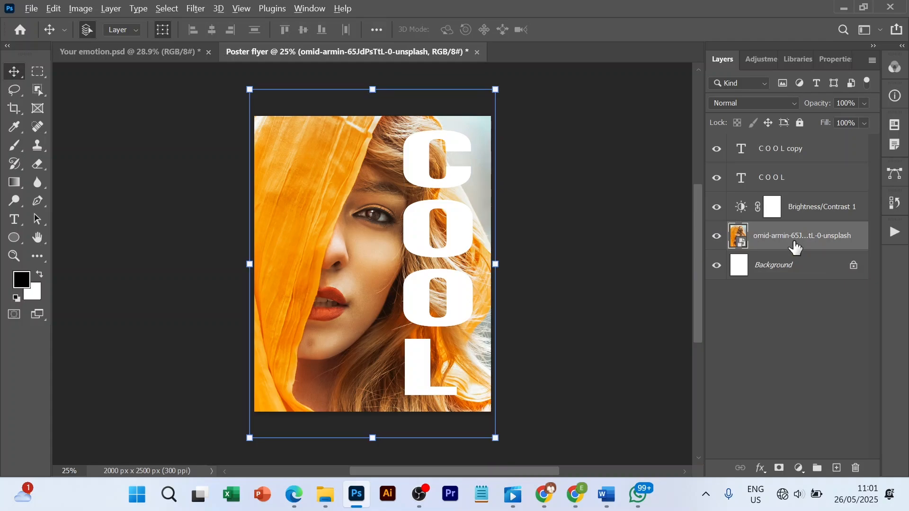
pyautogui.moveTo(795, 246); pyautogui.dragTo(796, 160)
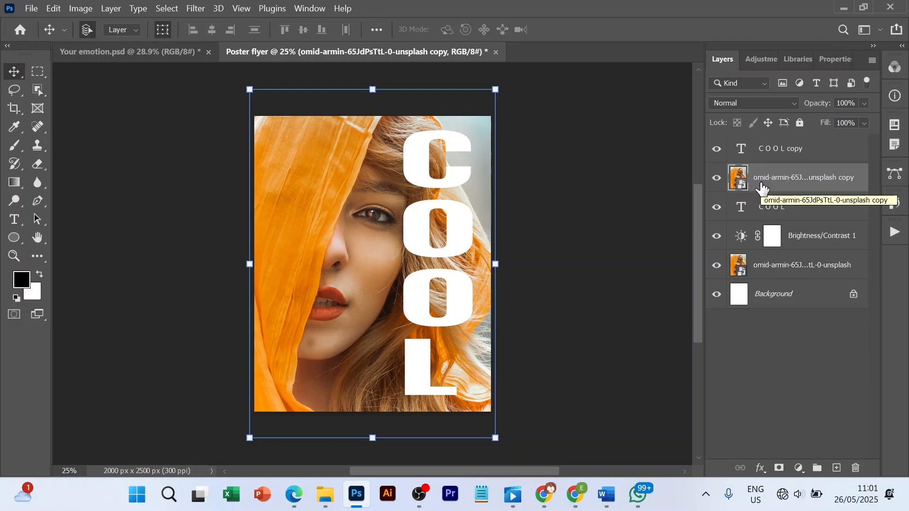
pyautogui.rightClick(762, 184)
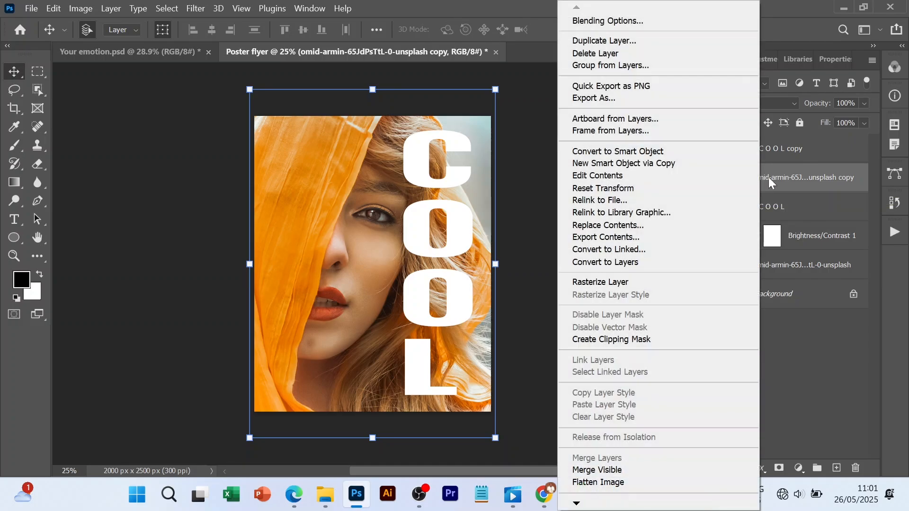
pyautogui.click(614, 340)
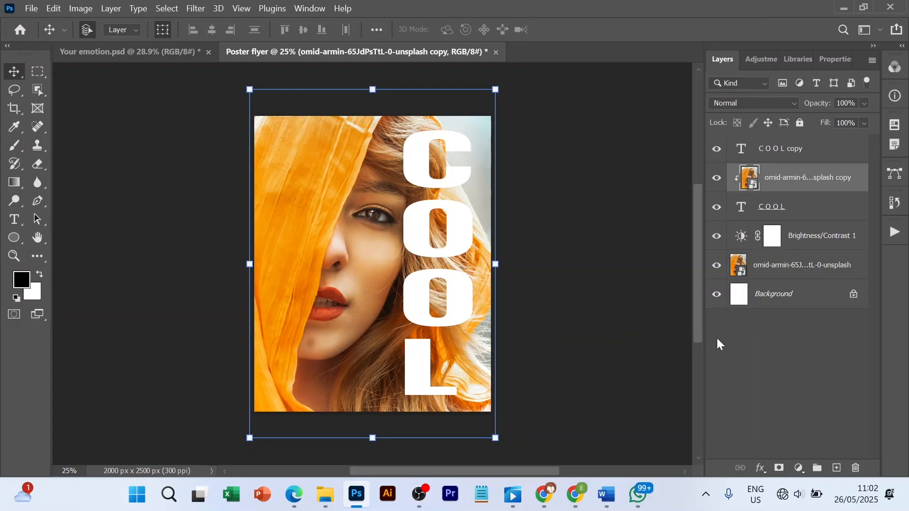
# Check the photo-filled lettering by temporarily hiding the upper COOL copy and the original photo layer.
pyautogui.click(717, 149)
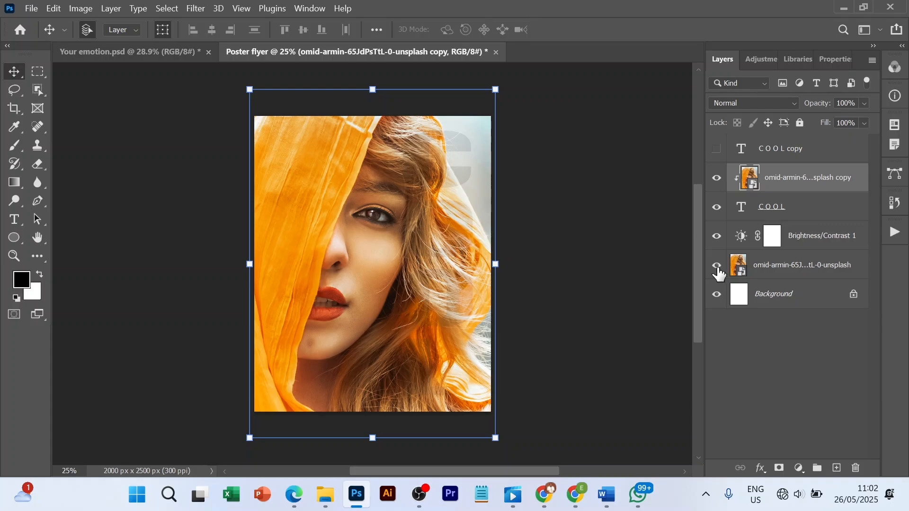
pyautogui.click(717, 265)
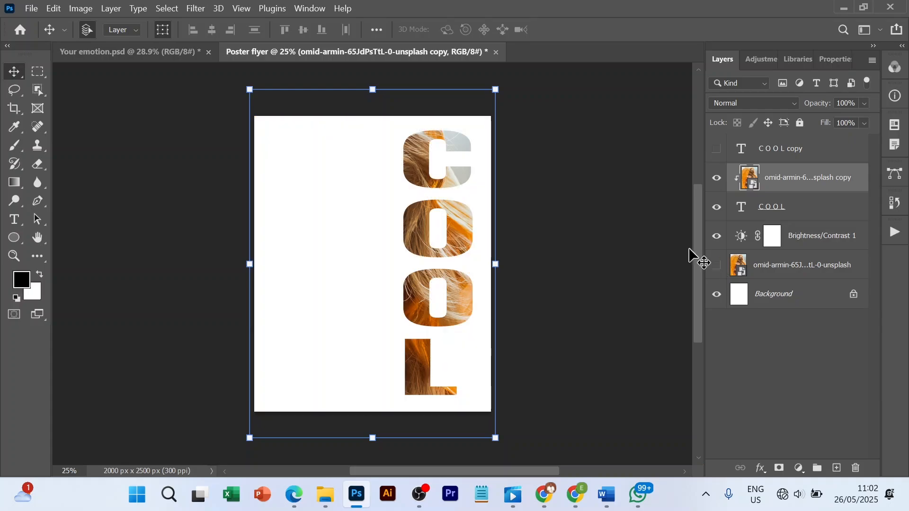
pyautogui.click(717, 265)
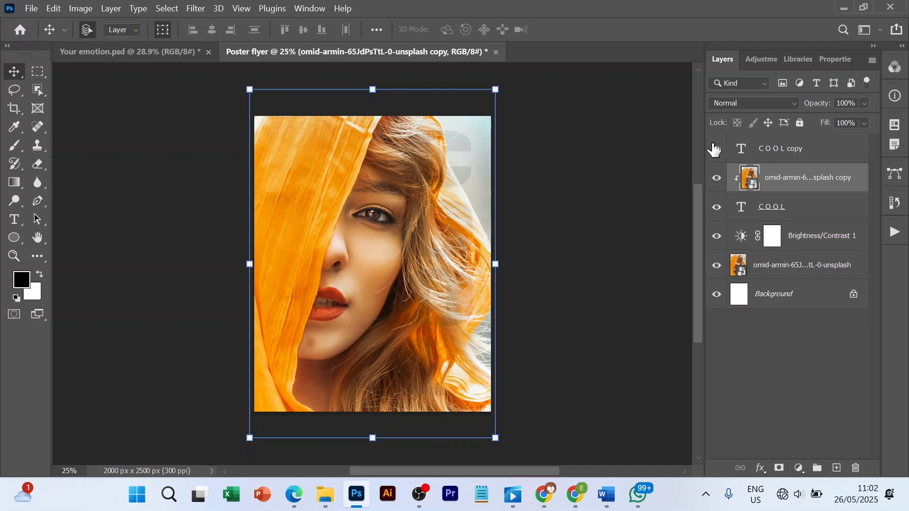
pyautogui.click(715, 149)
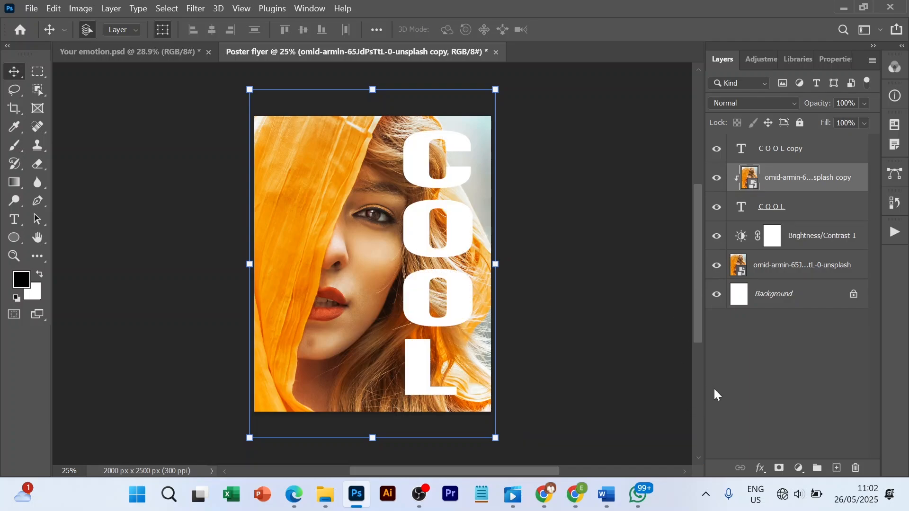
# Add a layer mask to the original portrait photo layer.
pyautogui.rightClick(777, 268)
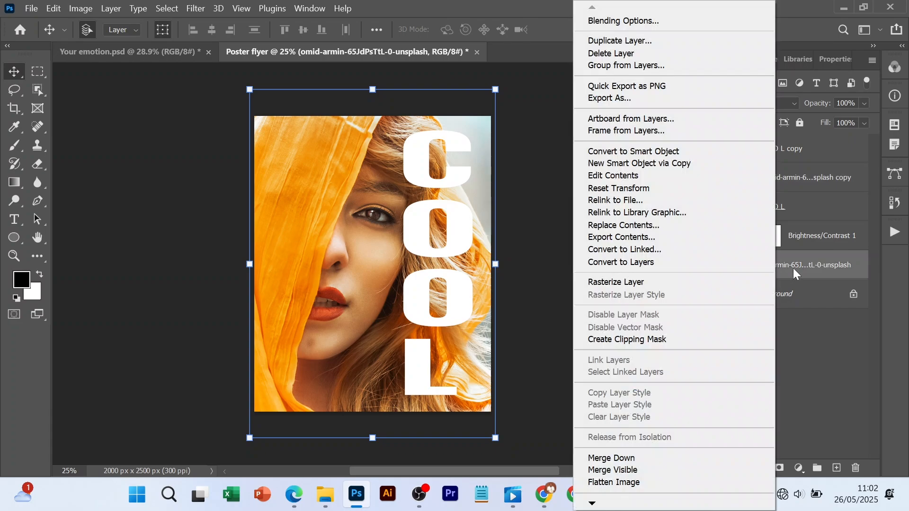
pyautogui.click(826, 341)
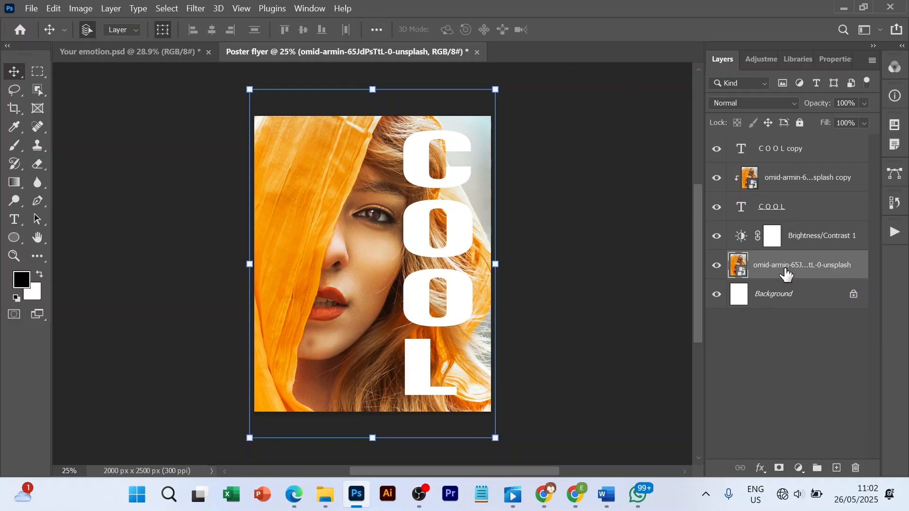
pyautogui.click(780, 469)
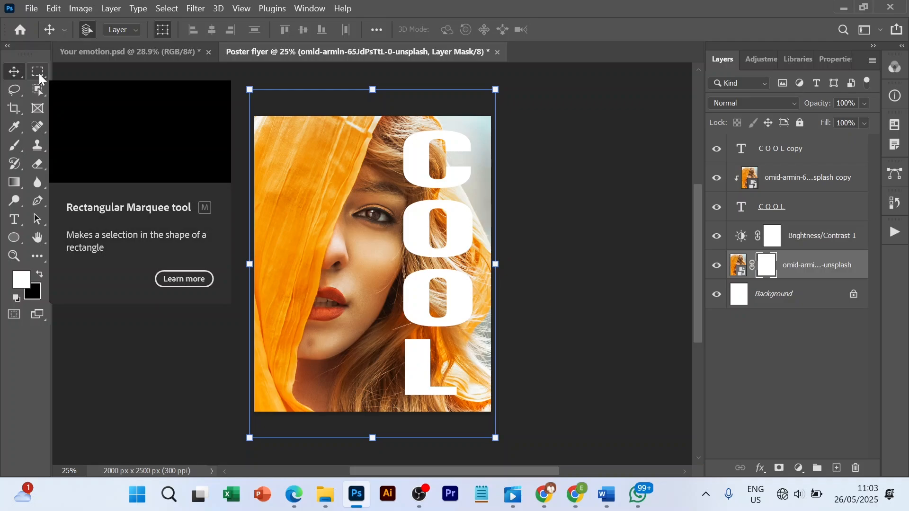
pyautogui.click(753, 368)
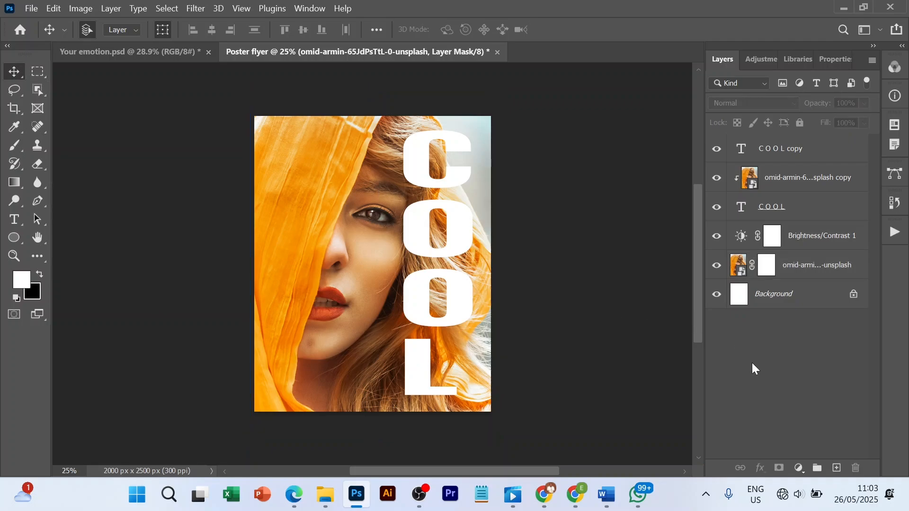
# Select the full-height strip from the middle of the COOL letters to the poster's right edge and fill it black on the photo's mask.
pyautogui.click(38, 73)
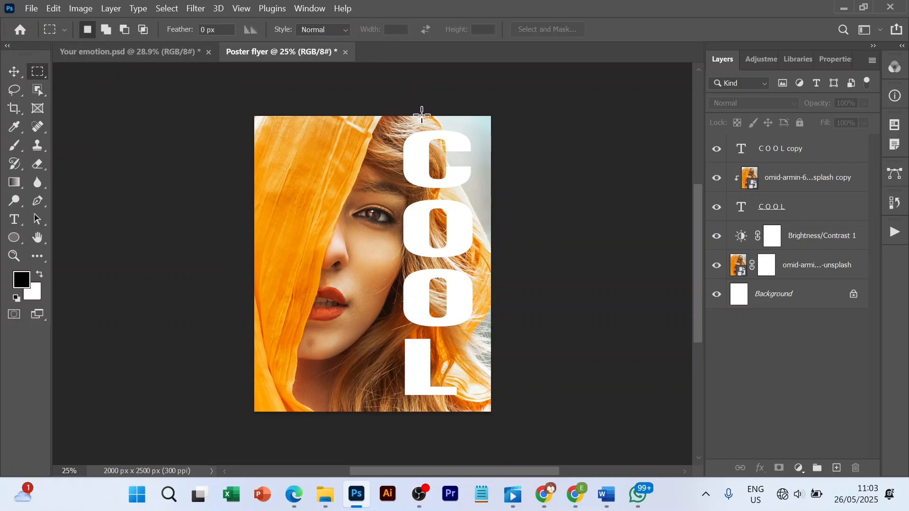
pyautogui.moveTo(422, 115); pyautogui.dragTo(539, 422)
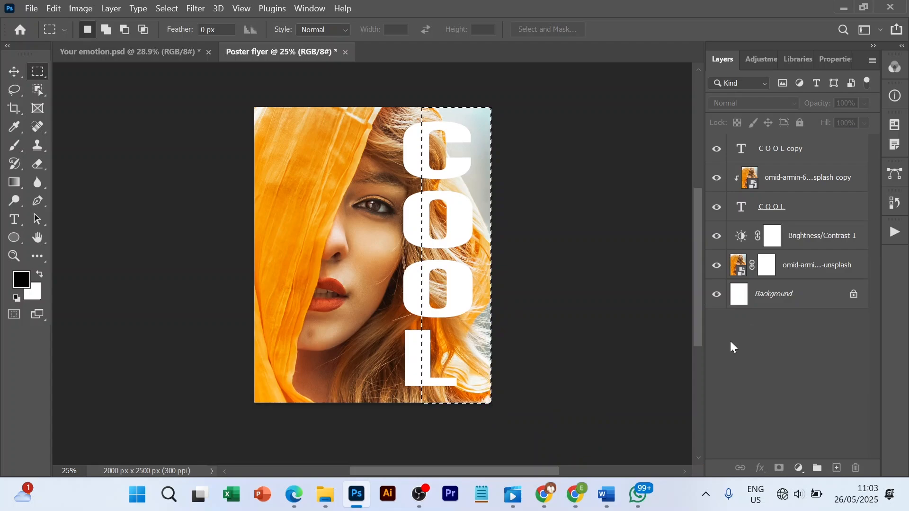
pyautogui.click(768, 276)
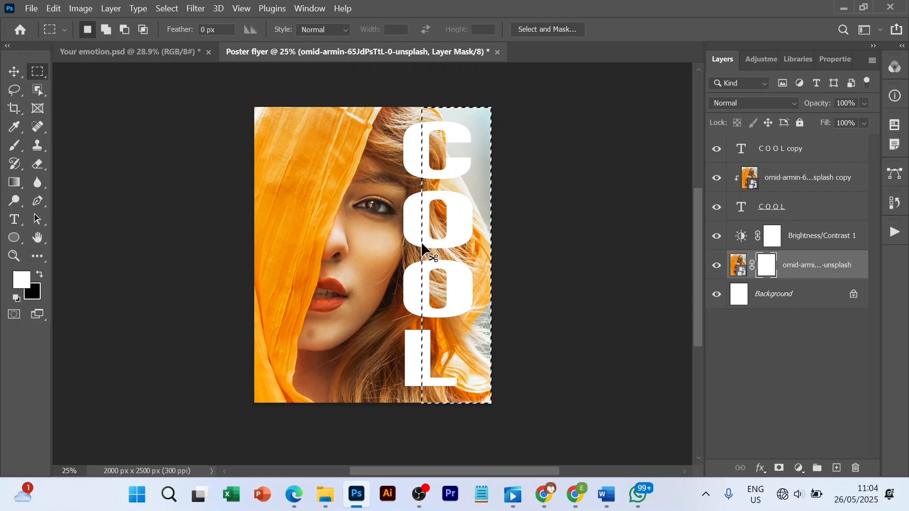
pyautogui.hotkey('ctrl', 'BackSpace')
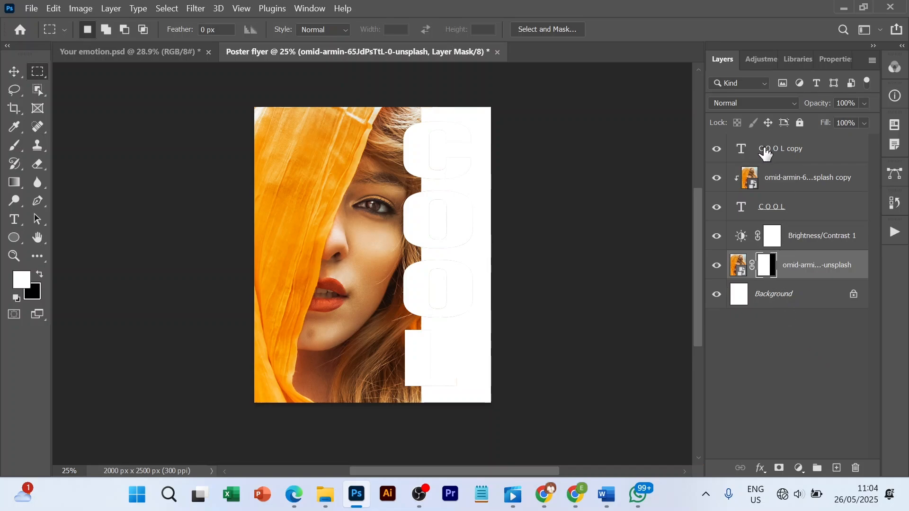
# Toggle the visibility of the upper COOL copy to inspect the photo-filled letters beneath it.
pyautogui.click(716, 152)
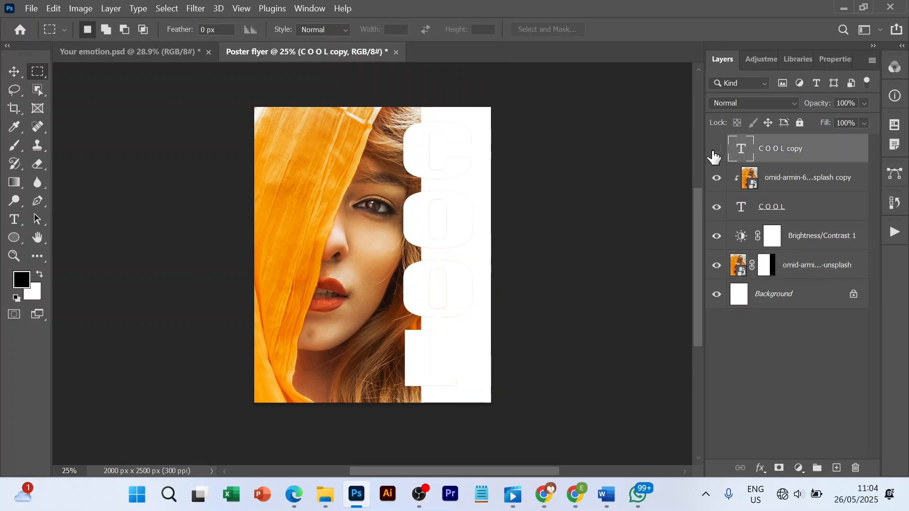
pyautogui.click(715, 152)
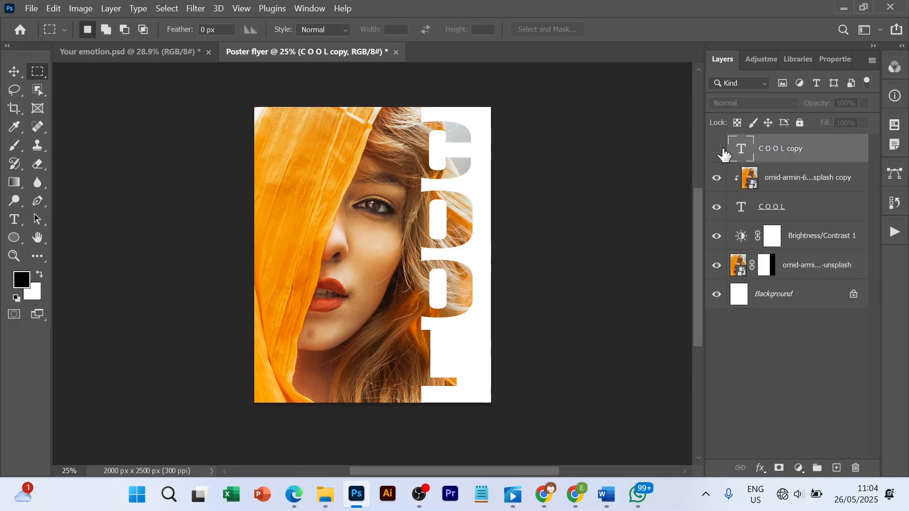
pyautogui.click(717, 150)
pyautogui.click(717, 152)
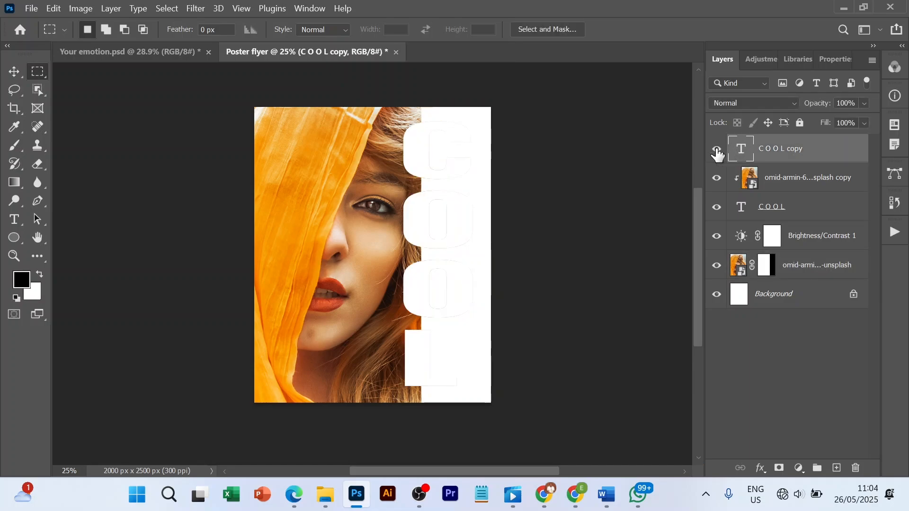
# Set the fill opacity of the upper COOL copy to 0% in its blending options.
pyautogui.rightClick(782, 154)
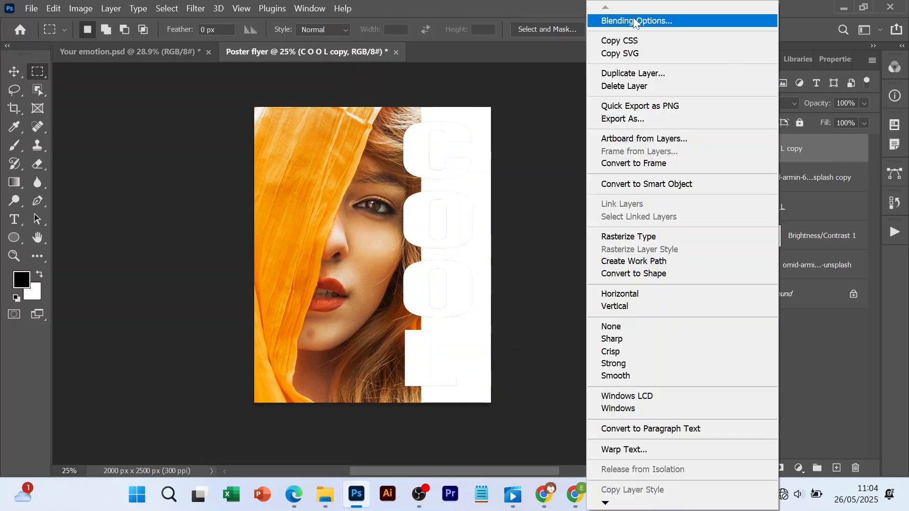
pyautogui.click(635, 21)
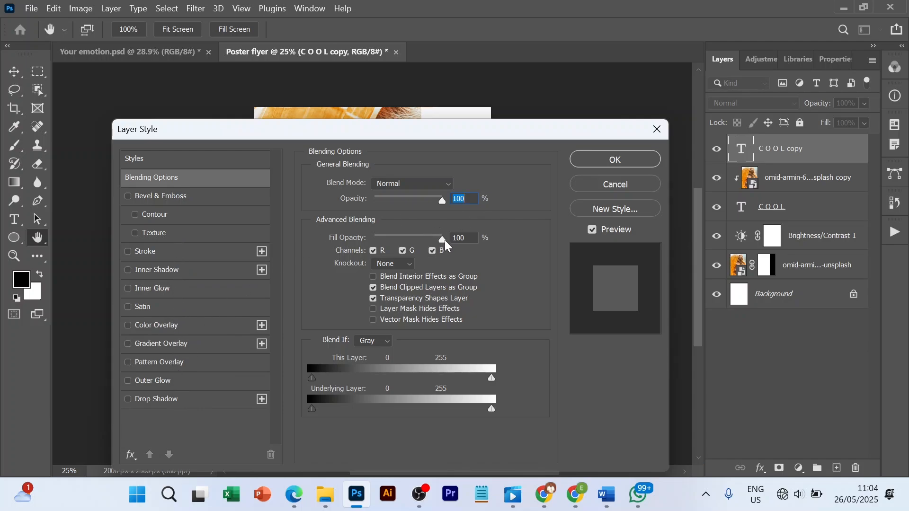
pyautogui.moveTo(444, 240); pyautogui.dragTo(403, 243)
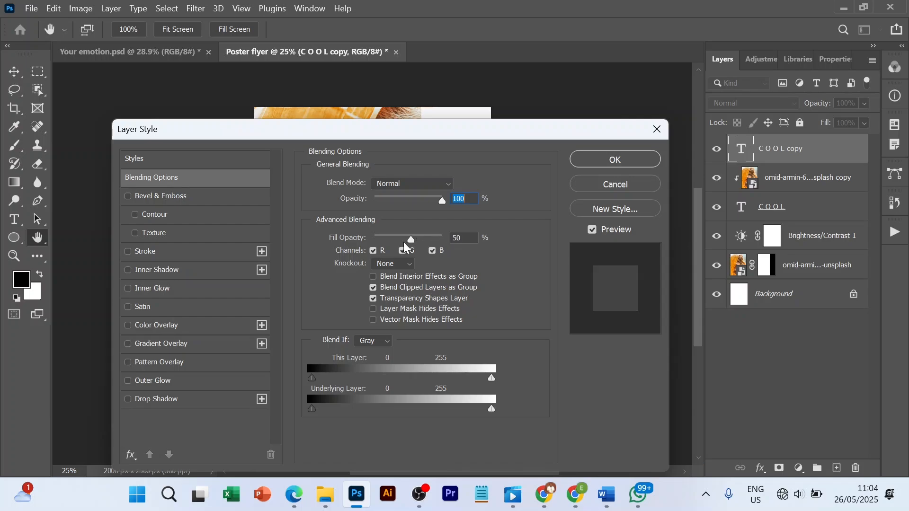
pyautogui.moveTo(517, 154); pyautogui.dragTo(234, 118)
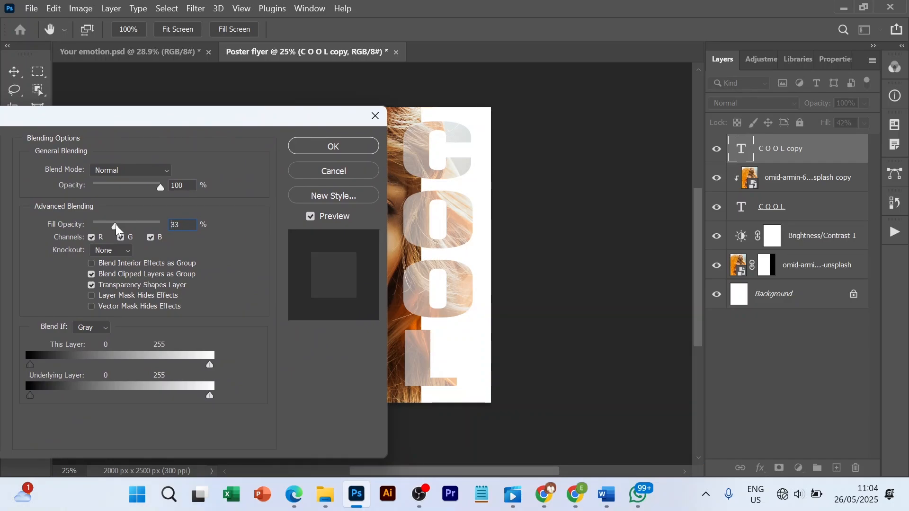
pyautogui.moveTo(116, 225); pyautogui.dragTo(175, 228)
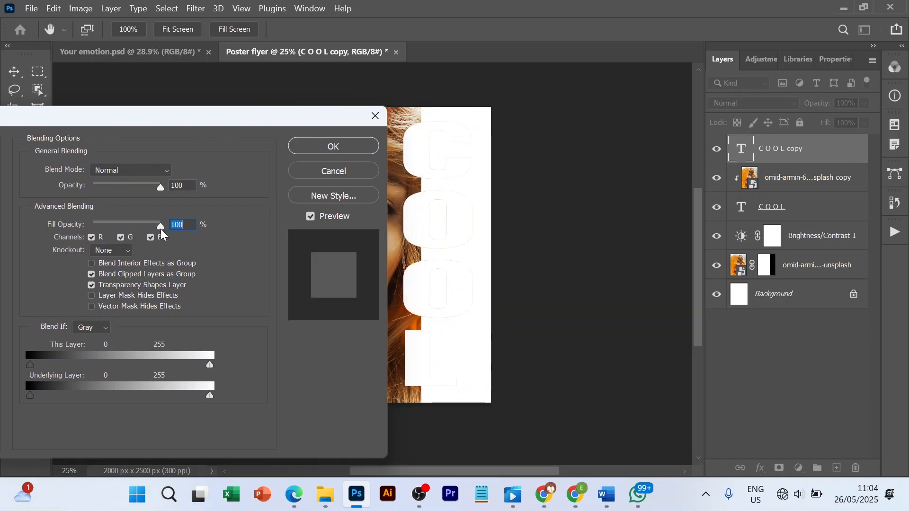
pyautogui.moveTo(161, 229); pyautogui.dragTo(89, 230)
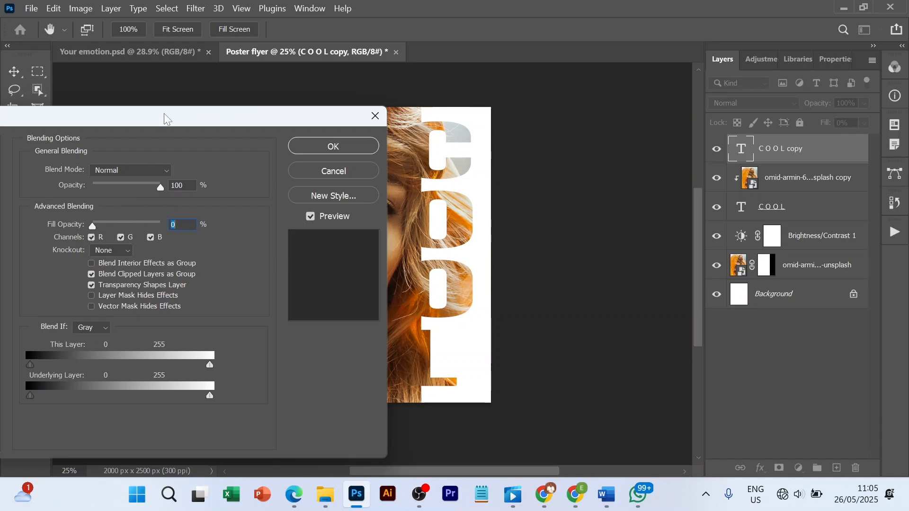
pyautogui.moveTo(164, 113); pyautogui.dragTo(485, 149)
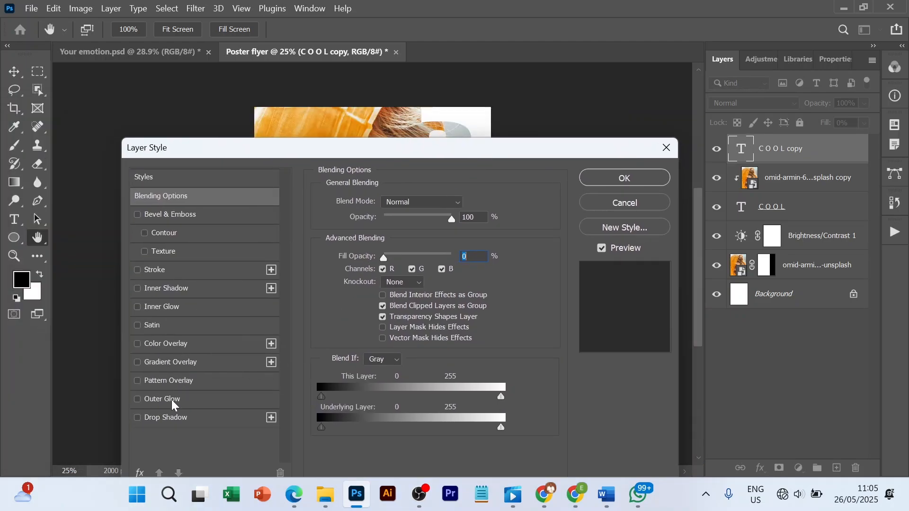
# Apply a white 5 px inside stroke at 100% opacity to the upper COOL copy.
pyautogui.click(164, 272)
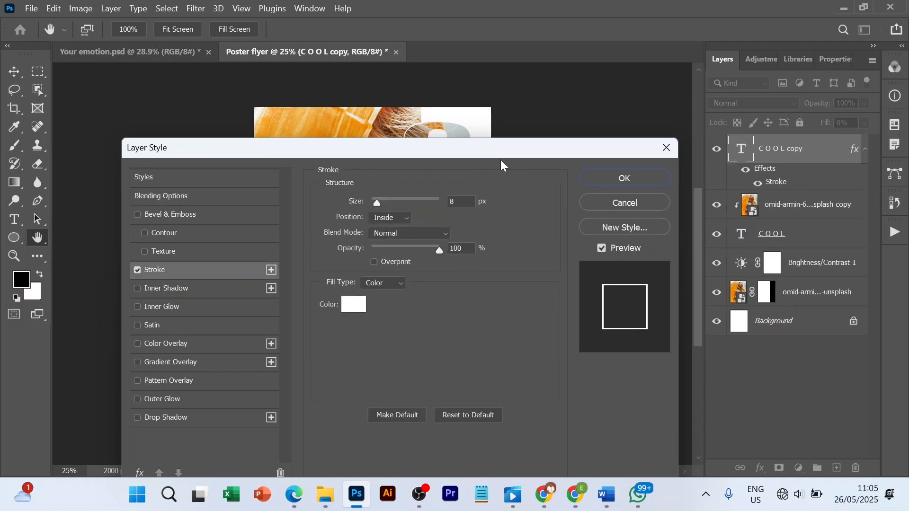
pyautogui.moveTo(507, 149); pyautogui.dragTo(511, 305)
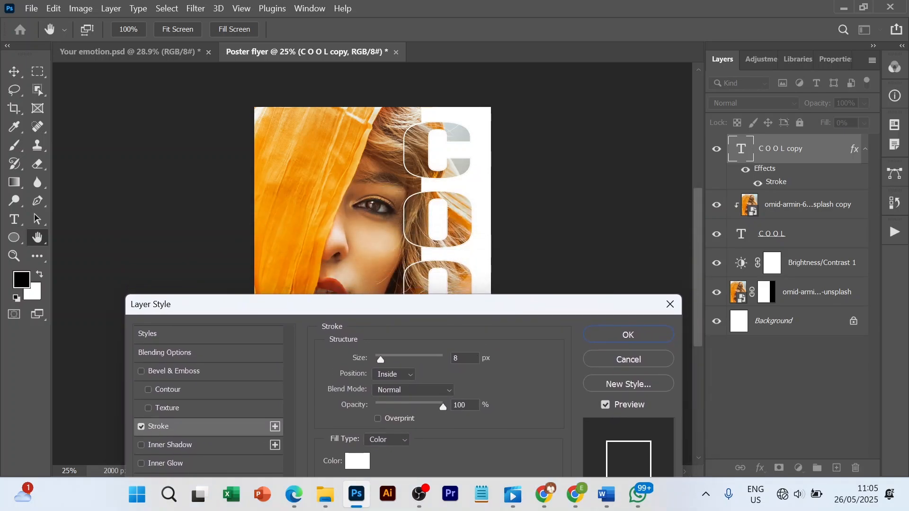
pyautogui.click(462, 358)
pyautogui.write('5')
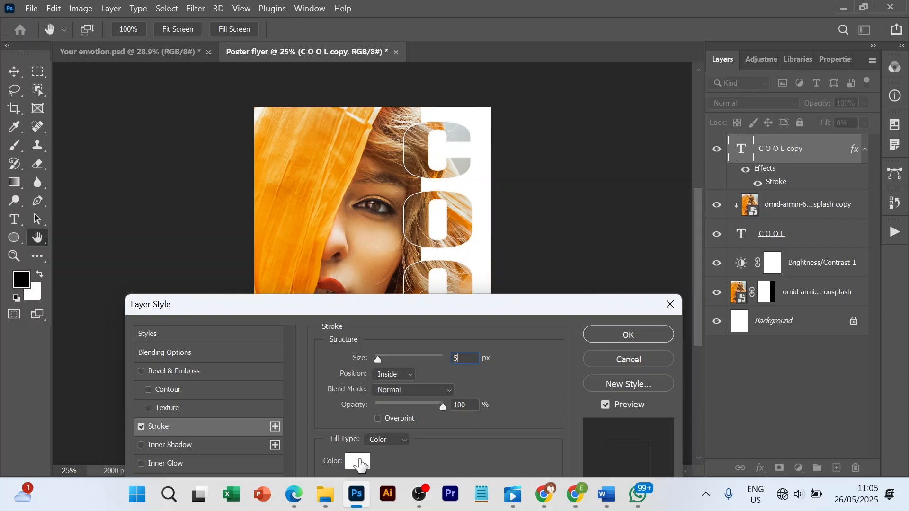
pyautogui.click(410, 375)
pyautogui.click(410, 376)
pyautogui.click(636, 334)
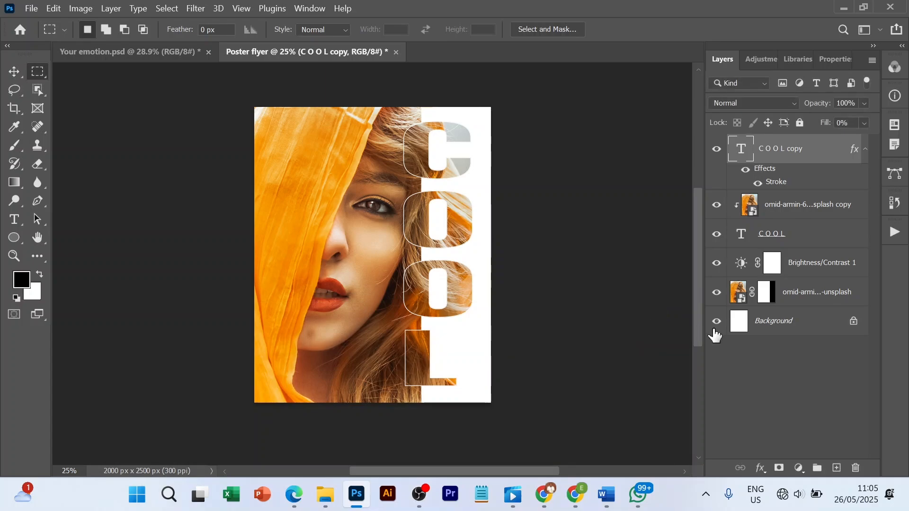
# Try a black fill on the Background layer.
pyautogui.click(766, 293)
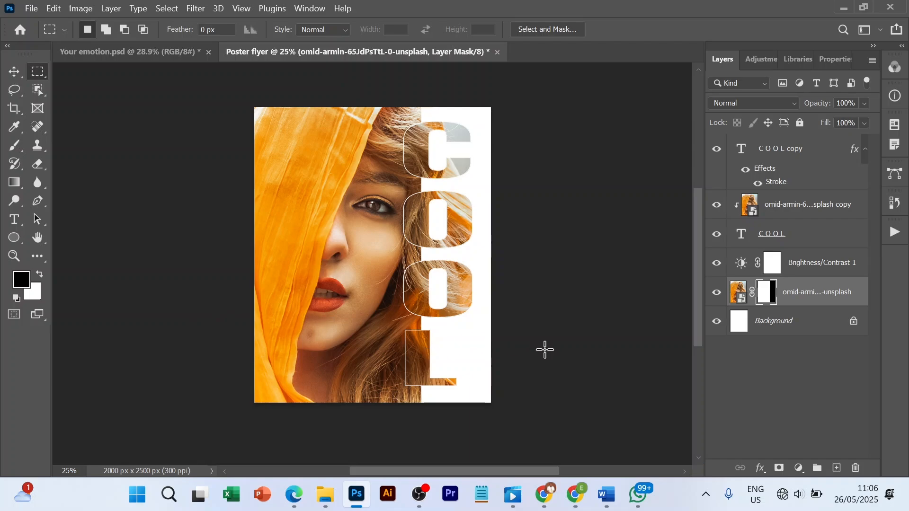
pyautogui.click(742, 334)
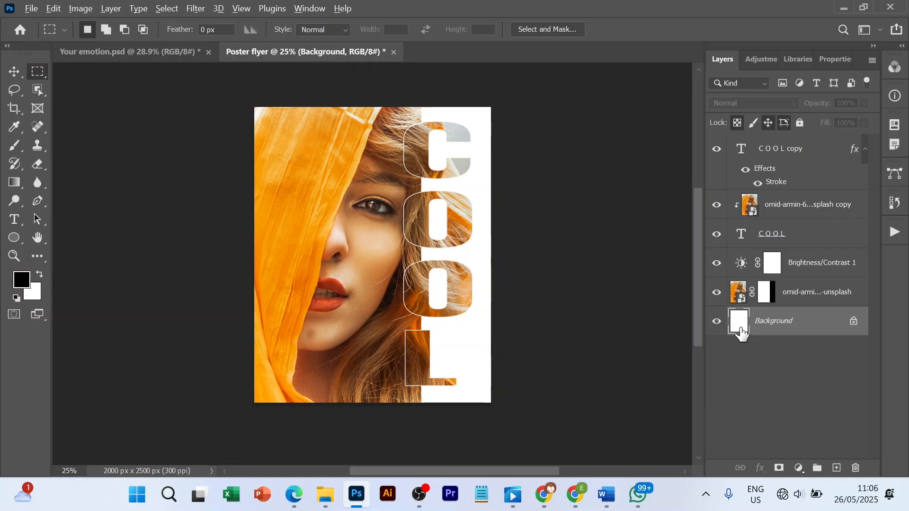
pyautogui.hotkey('alt', 'BackSpace')
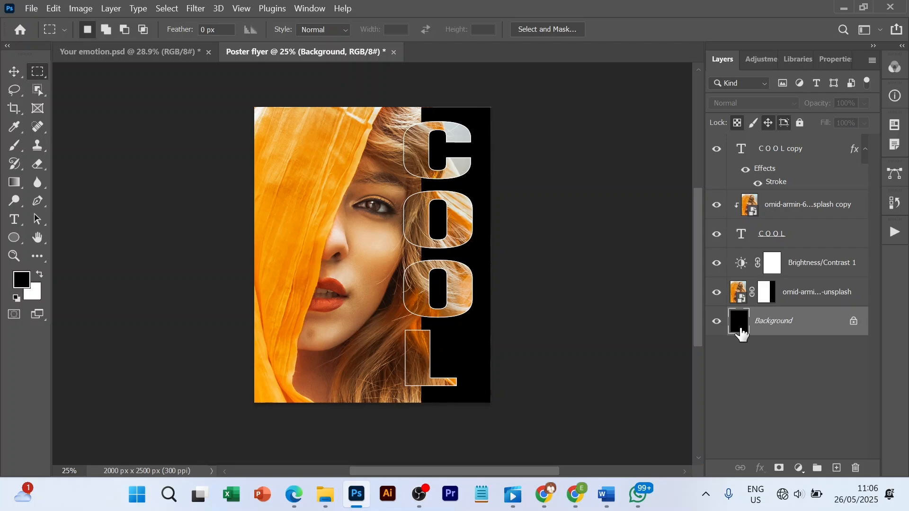
# Swap the foreground and background colours and refill the Background layer with white.
pyautogui.click(40, 275)
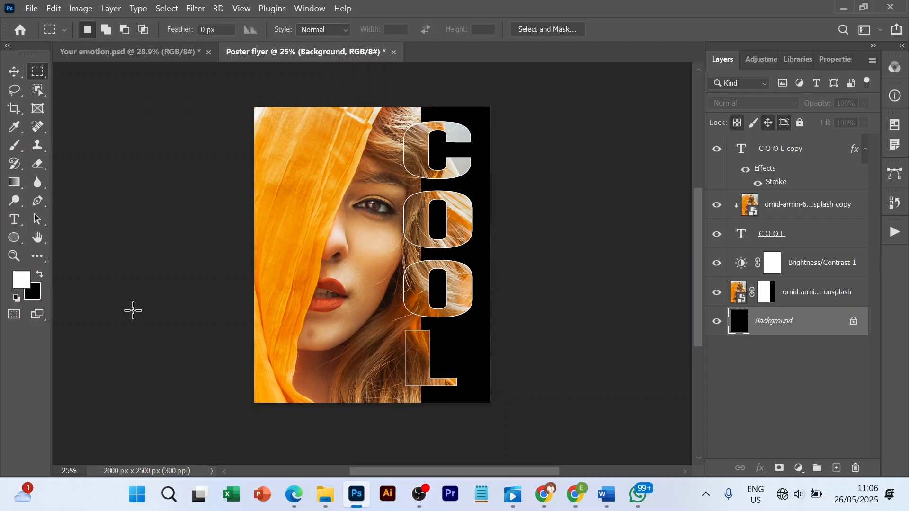
pyautogui.press('alt')
pyautogui.hotkey('alt', 'BackSpace')
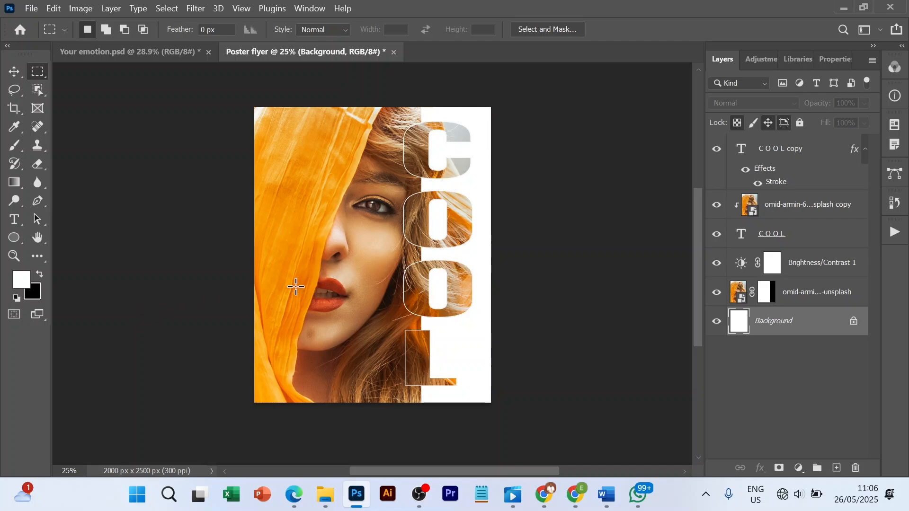
# Add the white two-line text "your emotion" in Oswald Bold 72 pt and move its layer to the top of the stack.
pyautogui.press('v')
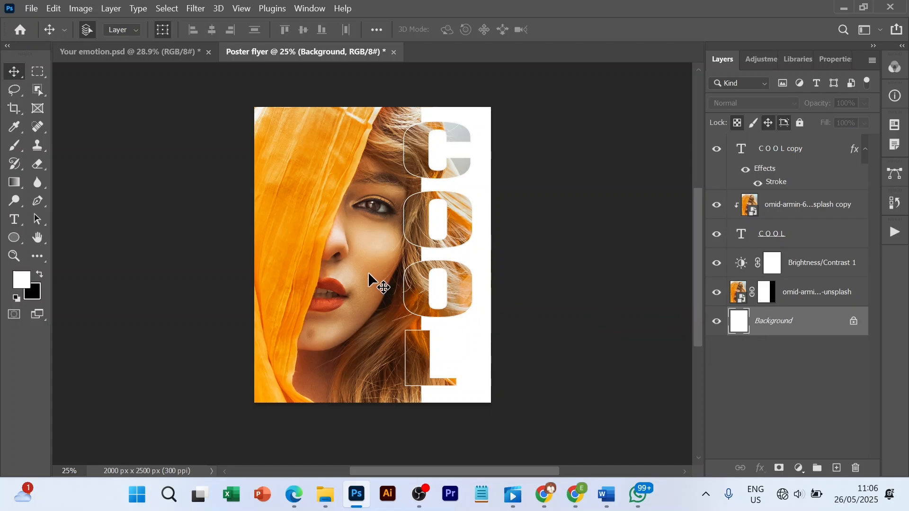
pyautogui.press('t')
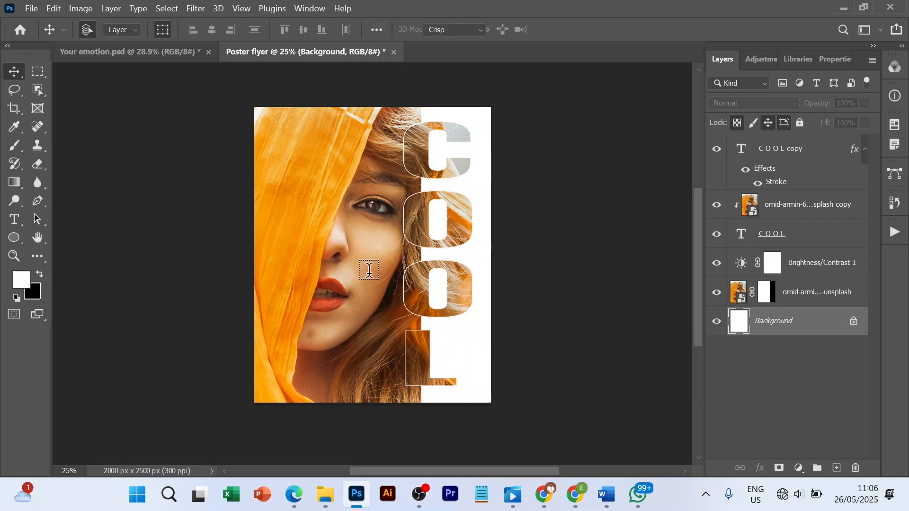
pyautogui.click(293, 254)
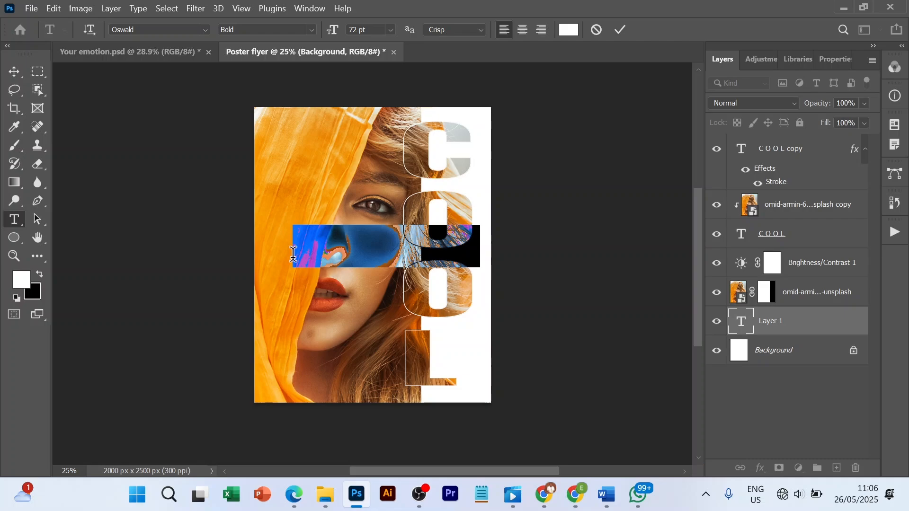
pyautogui.press('BackSpace')
pyautogui.write('Your ')
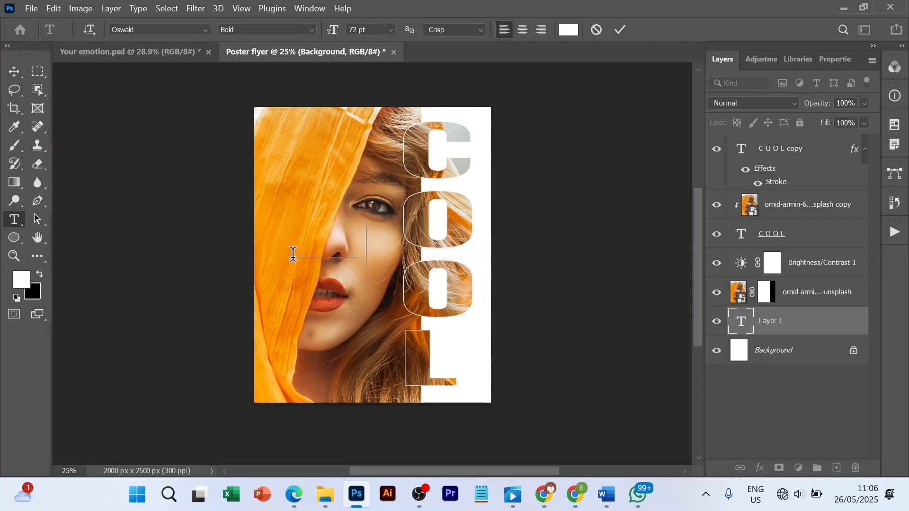
pyautogui.write('emotion')
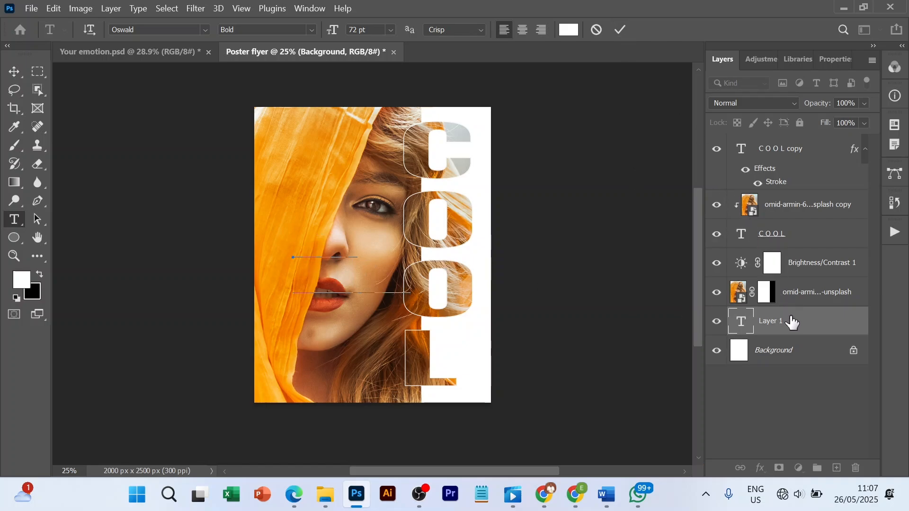
pyautogui.click(780, 148)
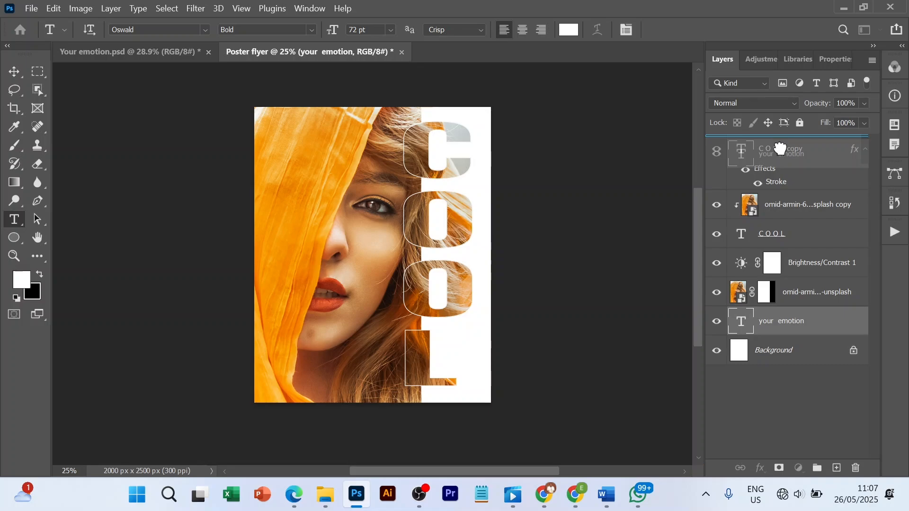
pyautogui.moveTo(781, 148); pyautogui.dragTo(779, 147)
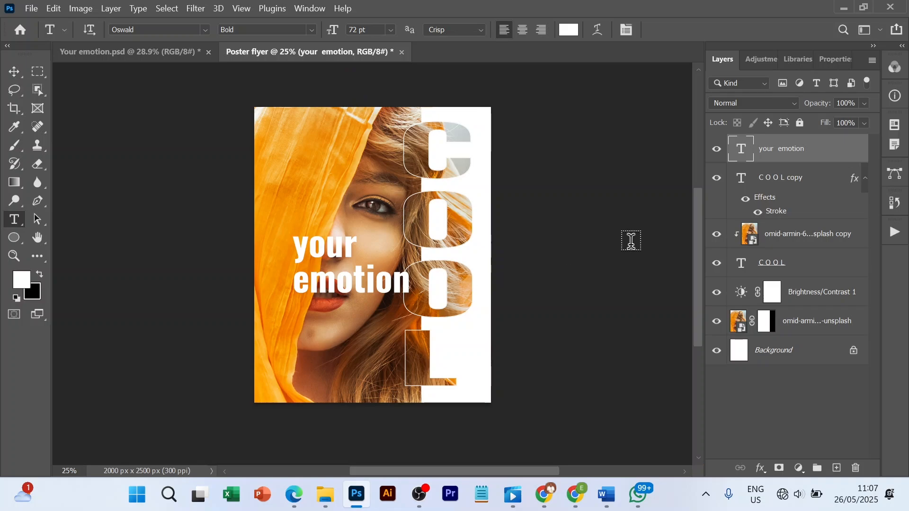
# Retype the text in capitals as YOUR with an indented EMOTION on the second line.
pyautogui.doubleClick(742, 149)
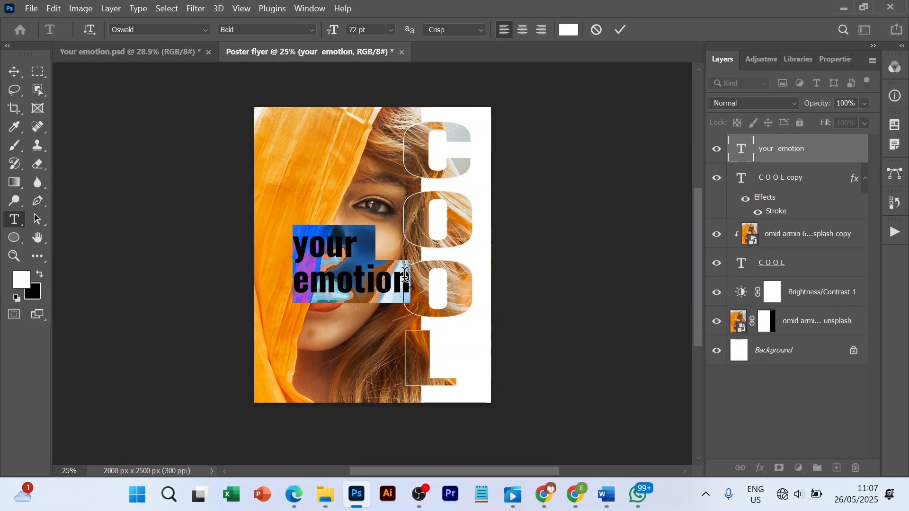
pyautogui.write('YOUR')
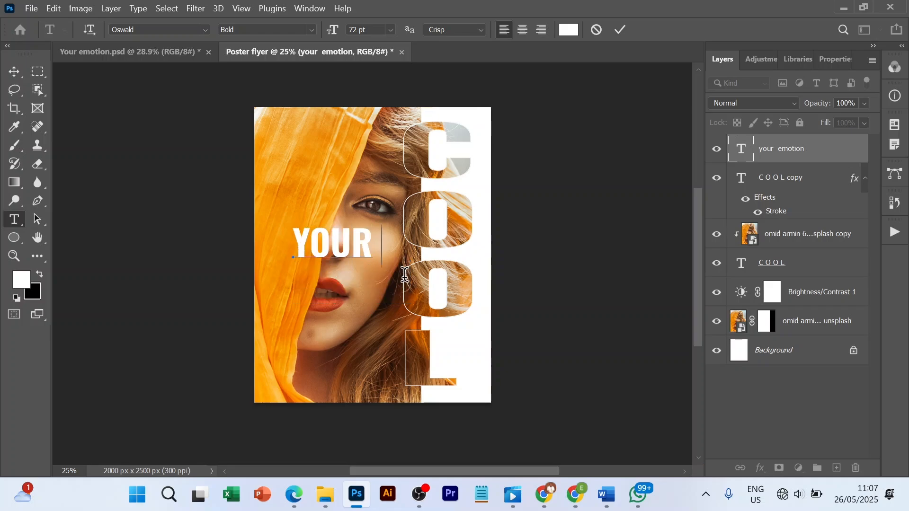
pyautogui.press('Return')
pyautogui.write('EMOTION')
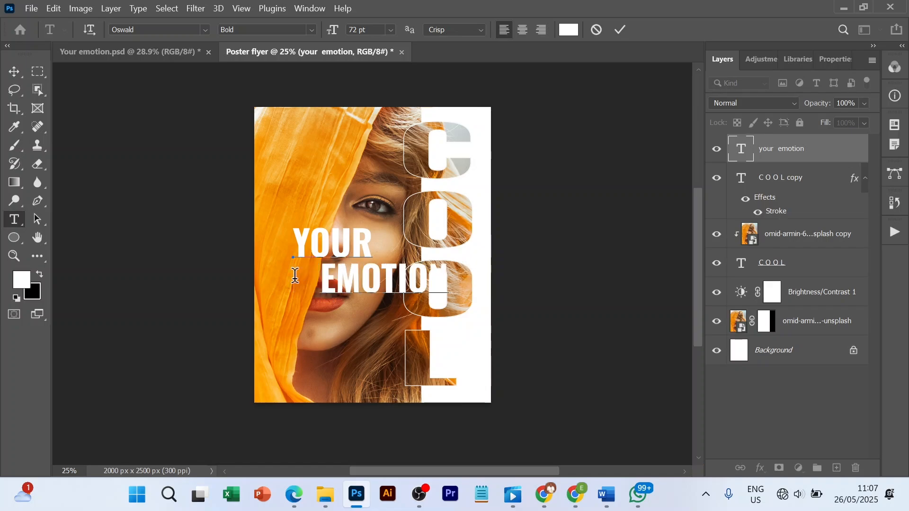
pyautogui.press('BackSpace')
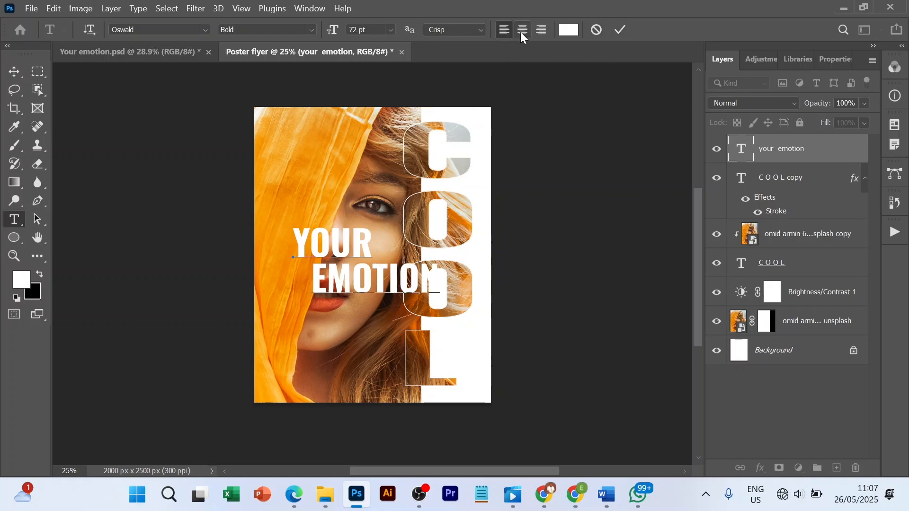
pyautogui.click(615, 36)
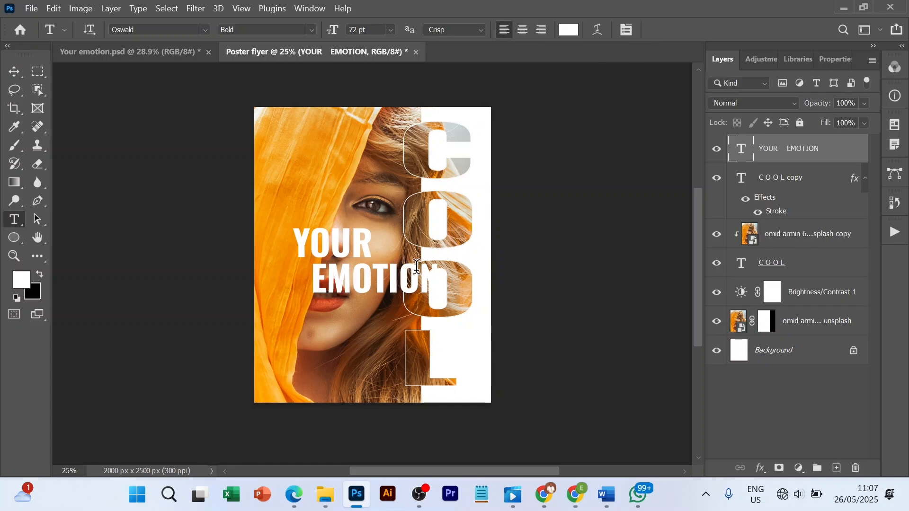
# Rotate the YOUR EMOTION text by -90° so it reads vertically upward.
pyautogui.press('ctrl')
pyautogui.press('v')
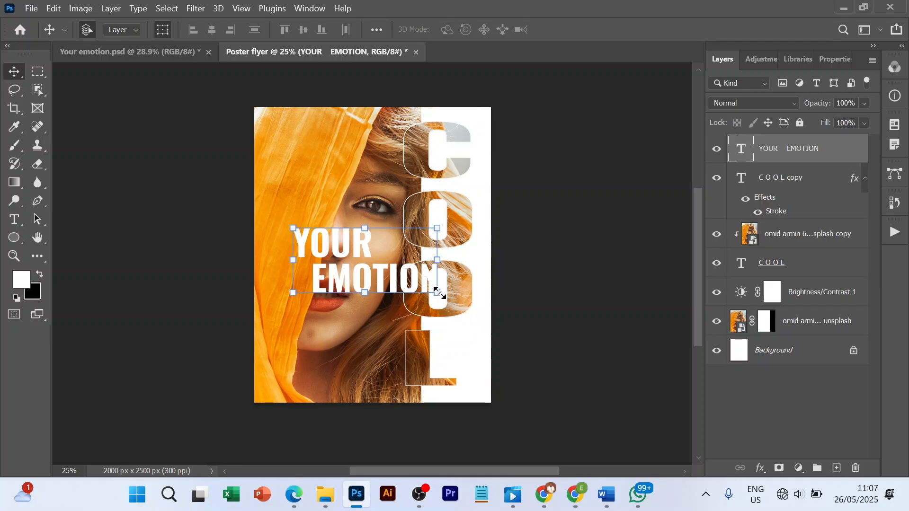
pyautogui.moveTo(439, 295); pyautogui.dragTo(406, 203)
pyautogui.hotkey('ctrl', 'z')
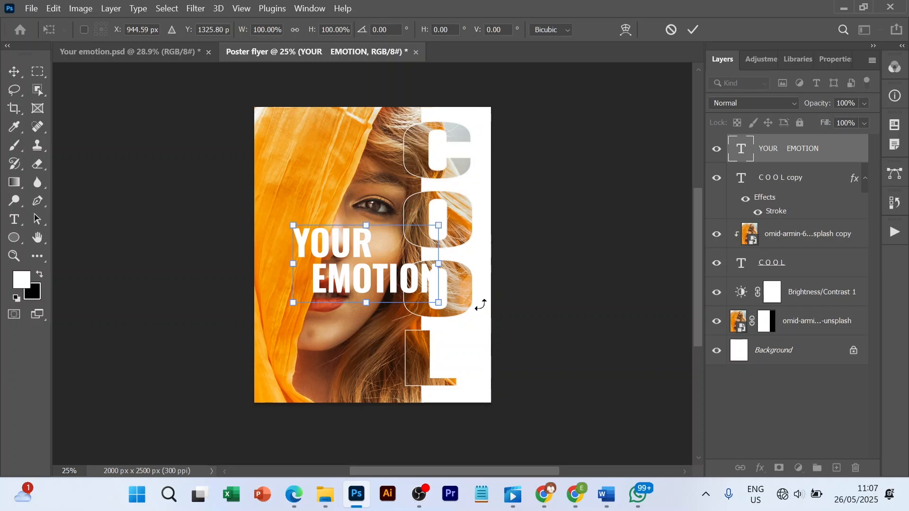
pyautogui.moveTo(458, 284); pyautogui.dragTo(405, 195)
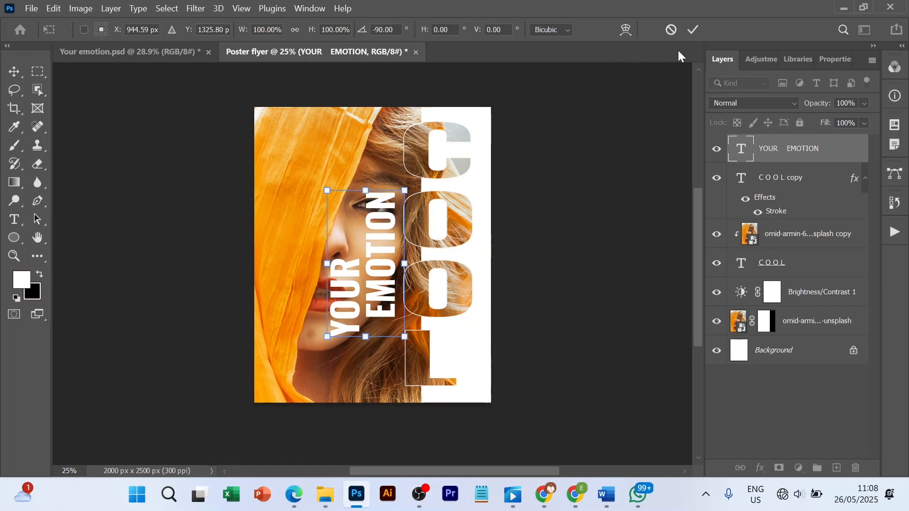
pyautogui.click(693, 34)
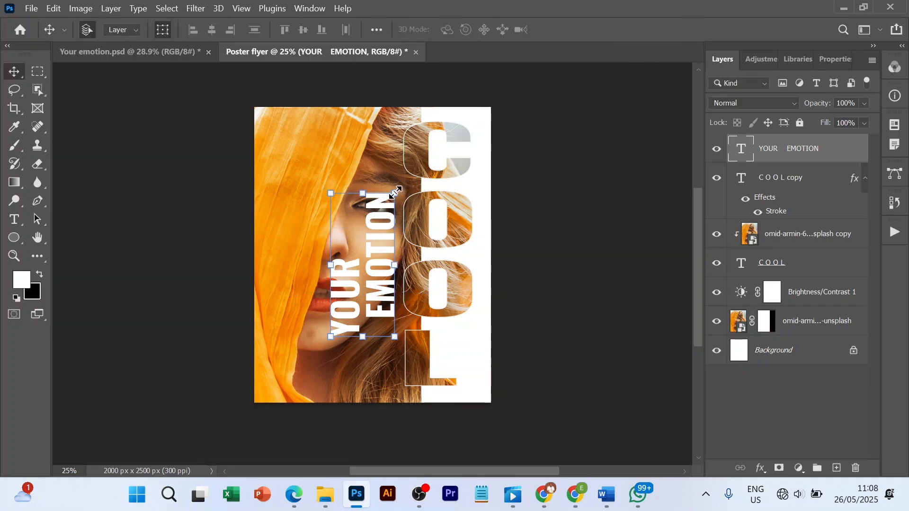
# Scale the YOUR EMOTION text to about 68% and move it onto the upper part of the orange veil.
pyautogui.moveTo(395, 202); pyautogui.dragTo(366, 252)
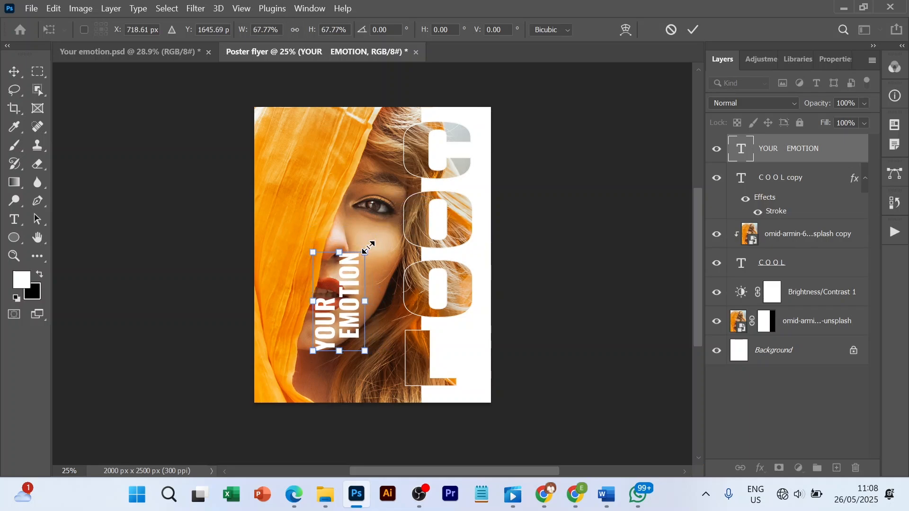
pyautogui.click(694, 31)
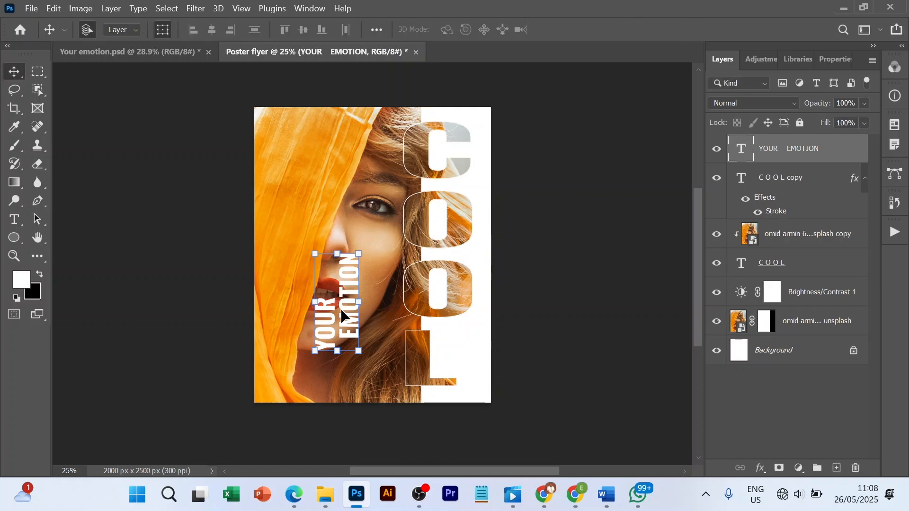
pyautogui.moveTo(340, 310); pyautogui.dragTo(303, 193)
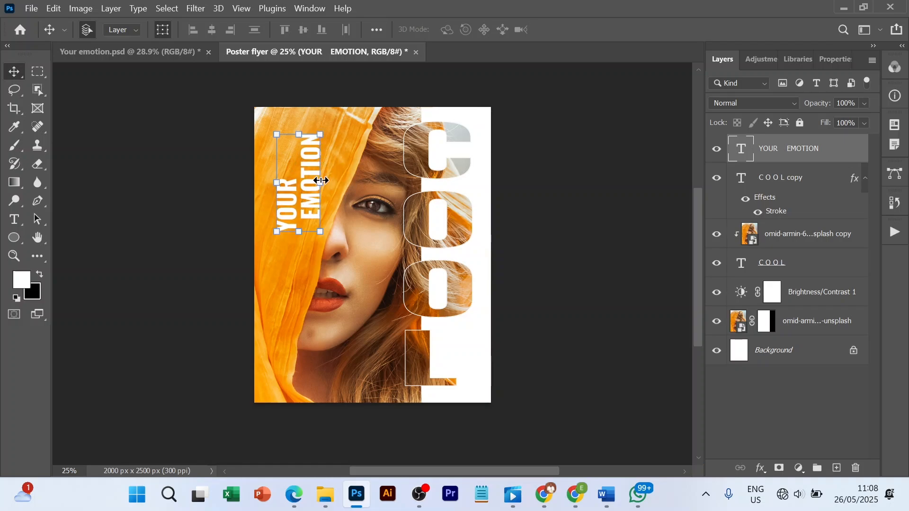
# Narrow the rotated YOUR EMOTION text horizontally to about 76% of its width.
pyautogui.moveTo(321, 180); pyautogui.dragTo(313, 184)
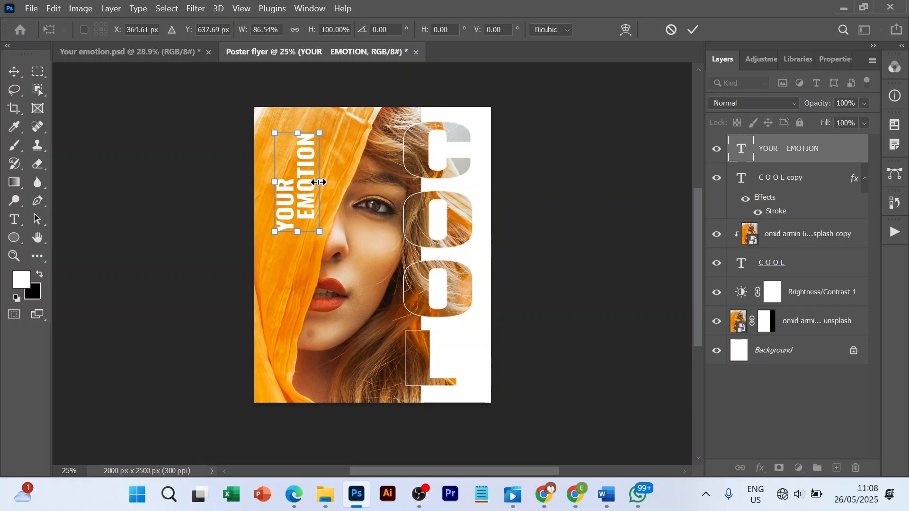
pyautogui.moveTo(318, 182); pyautogui.dragTo(314, 183)
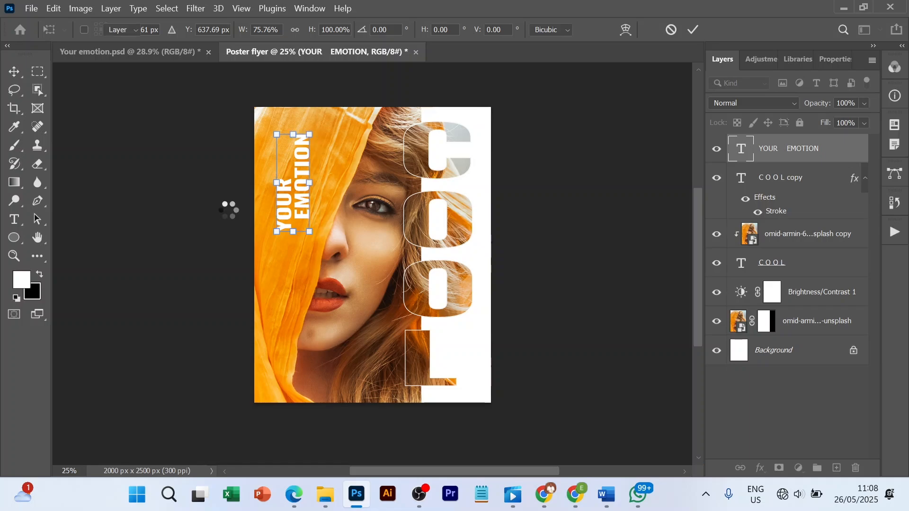
pyautogui.press('Return')
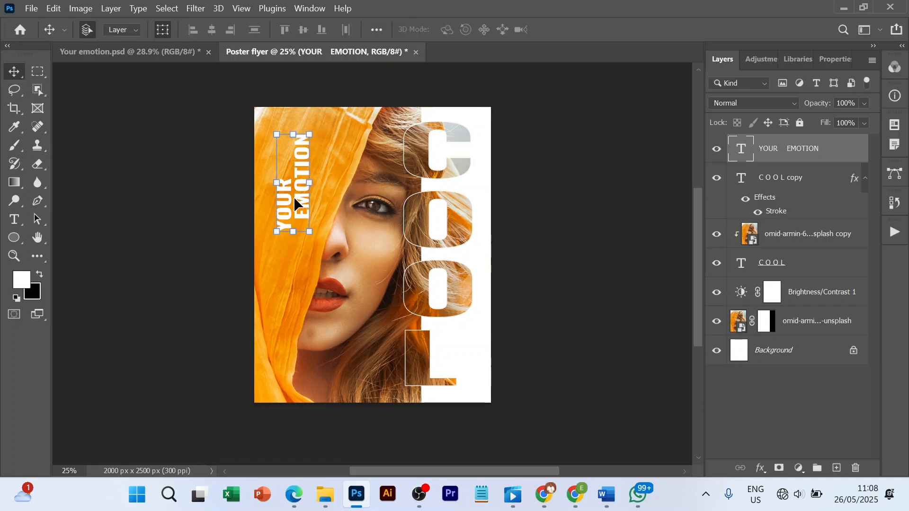
# Move the YOUR EMOTION text slightly down and toward the poster's left edge, showing the grid to fine-tune its position.
pyautogui.moveTo(293, 197); pyautogui.dragTo(290, 213)
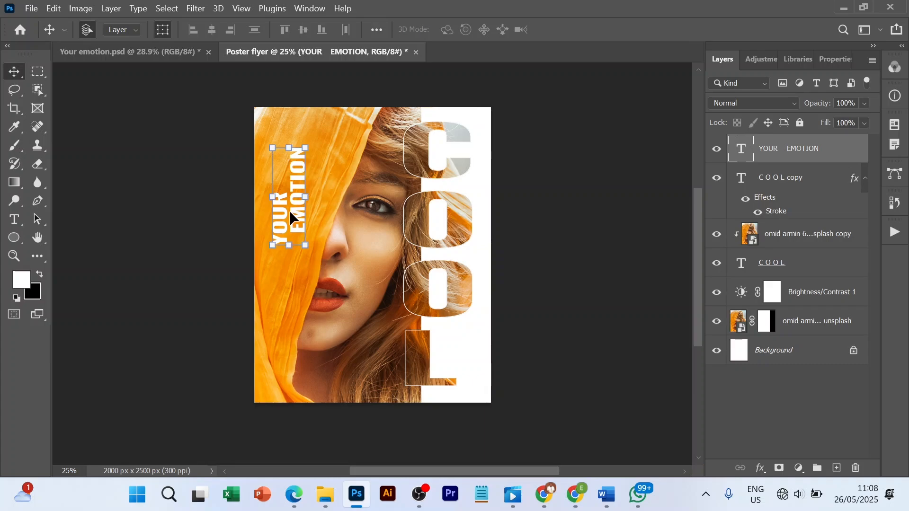
pyautogui.hotkey('ctrl', "'")
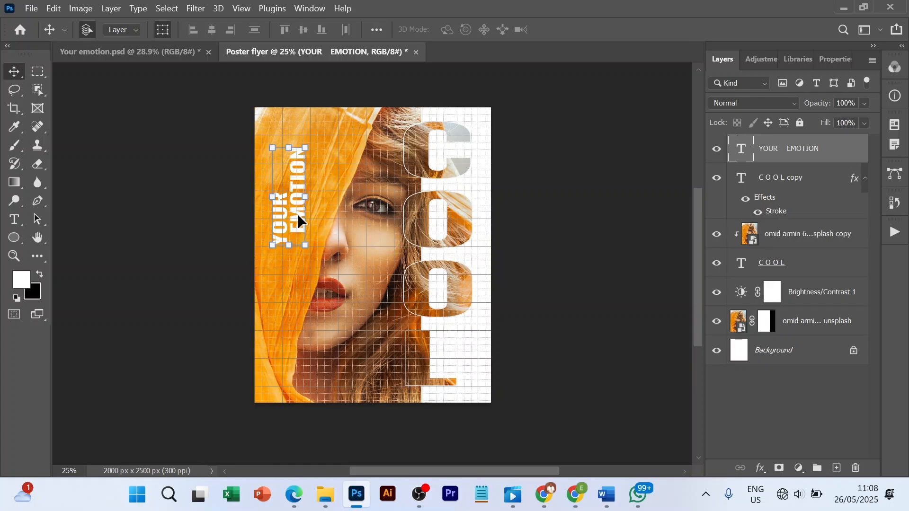
pyautogui.moveTo(292, 219); pyautogui.dragTo(289, 221)
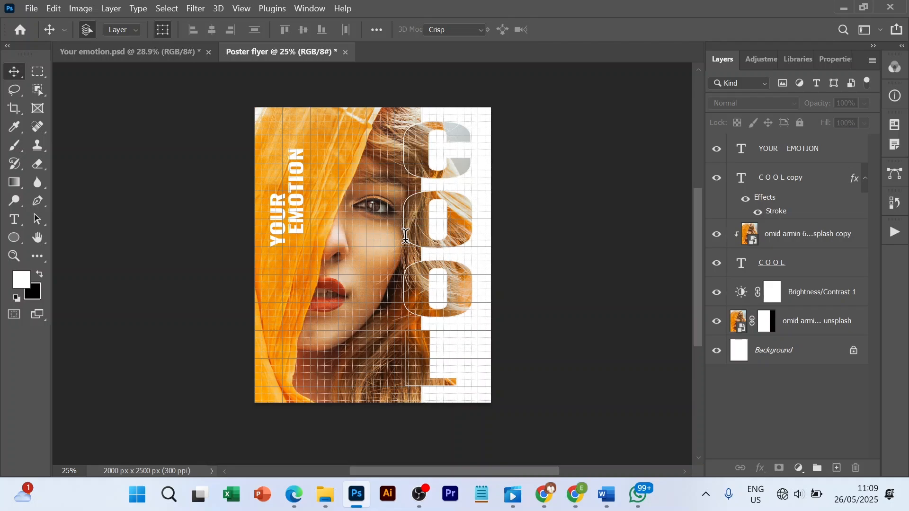
# Add a new white text layer reading "Here" in Oswald Bold 72 pt across the middle of the face.
pyautogui.press('t')
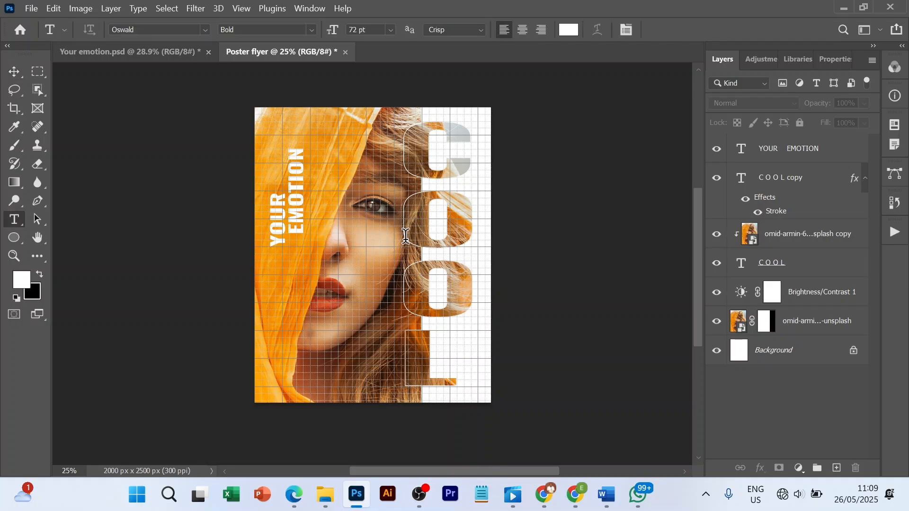
pyautogui.click(310, 281)
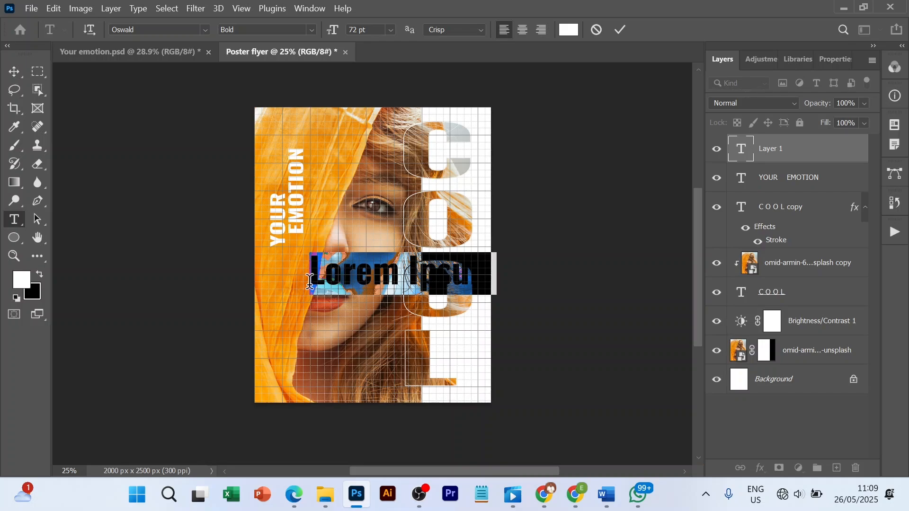
pyautogui.write('De')
pyautogui.write('re')
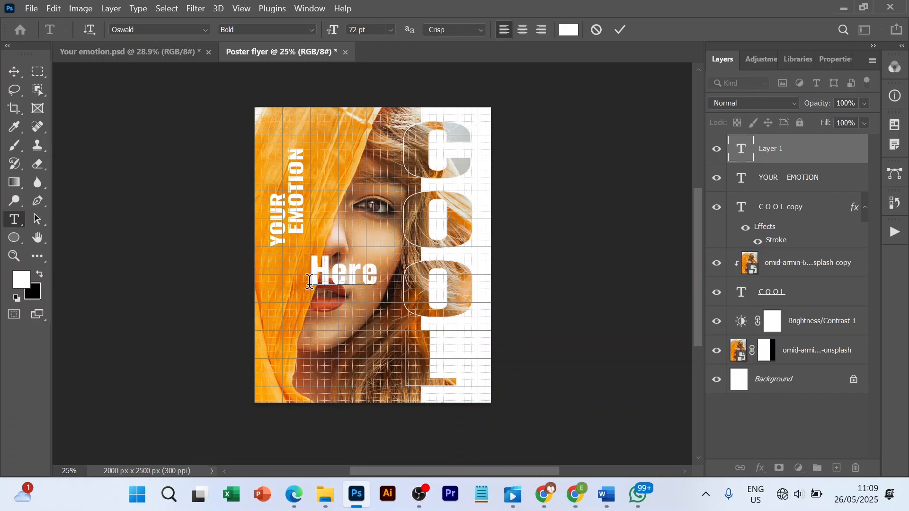
# Change the "Here" text's font to Creattion Demo Regular.
pyautogui.hotkey('ctrl', 'a')
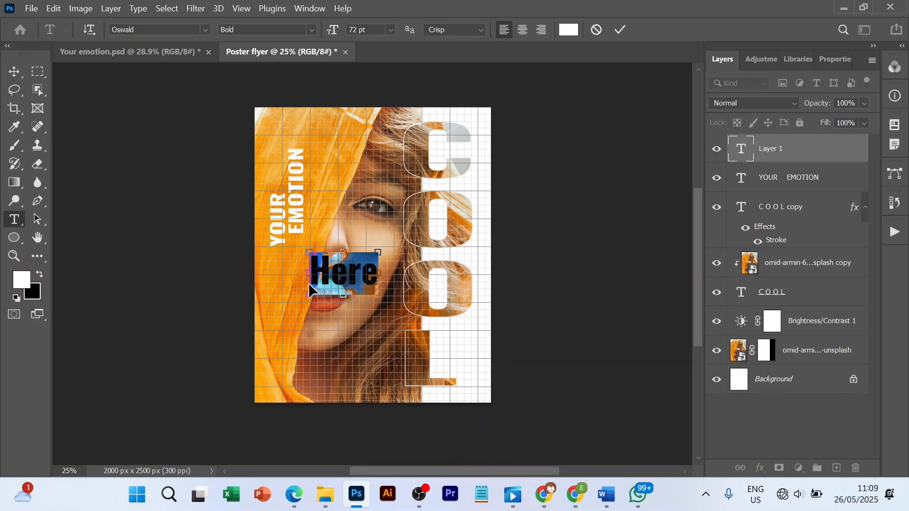
pyautogui.click(207, 31)
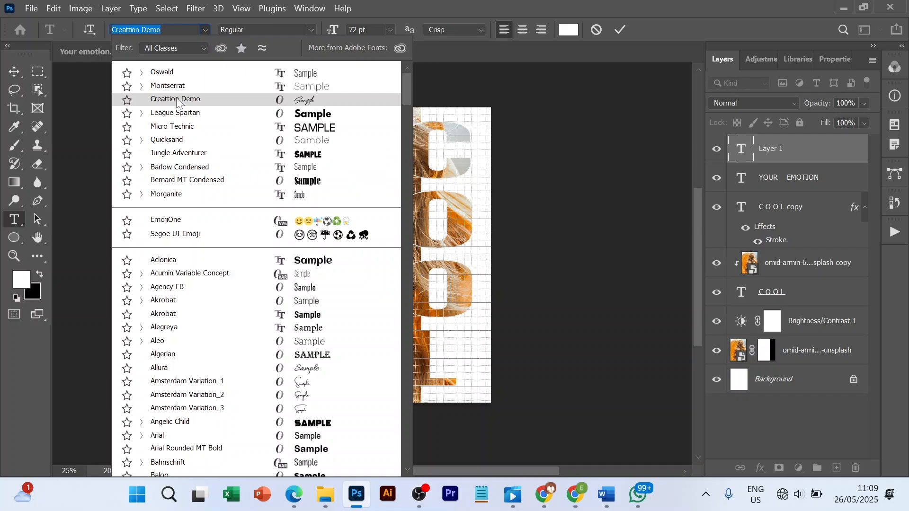
pyautogui.click(207, 105)
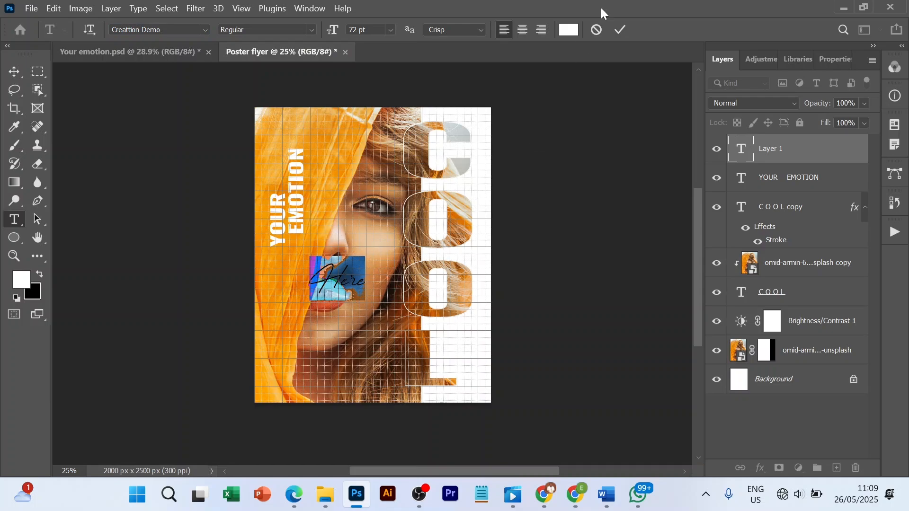
pyautogui.click(618, 33)
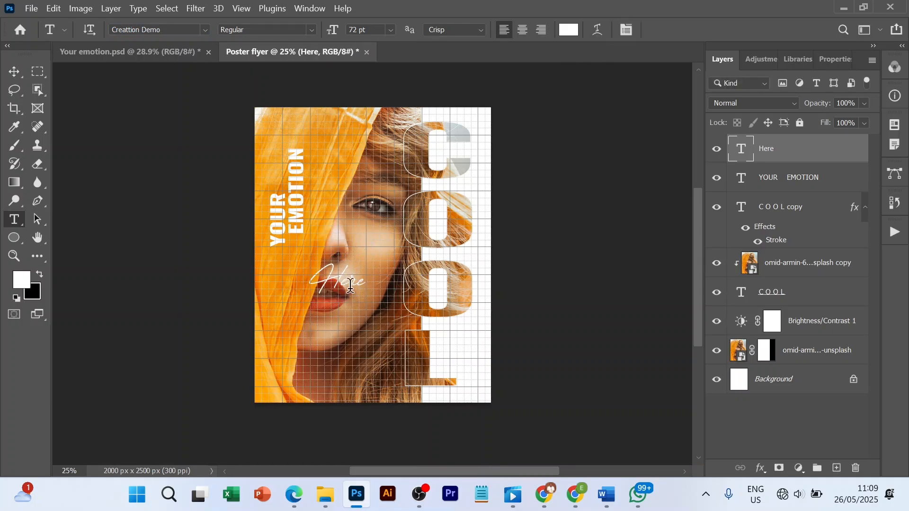
# Move the script "Here" text onto the veil, directly below the vertical YOUR EMOTION text.
pyautogui.press('v')
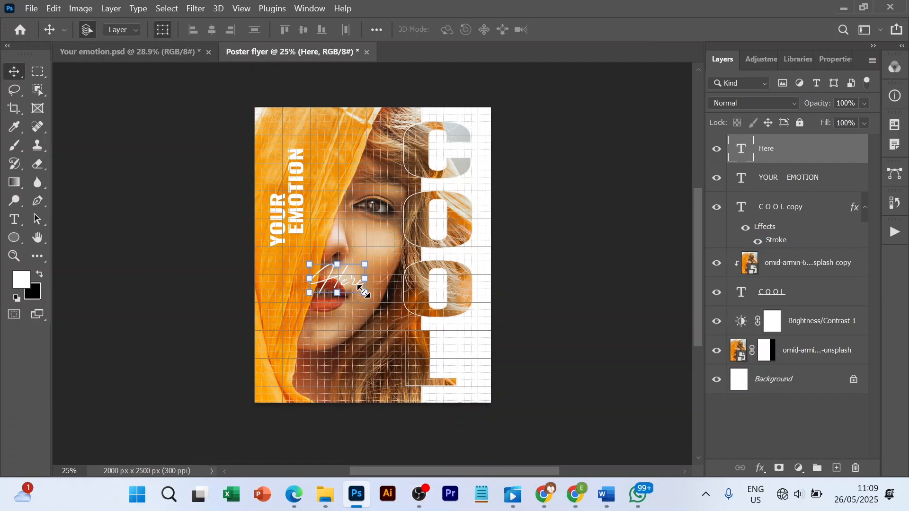
pyautogui.moveTo(364, 292); pyautogui.dragTo(315, 270)
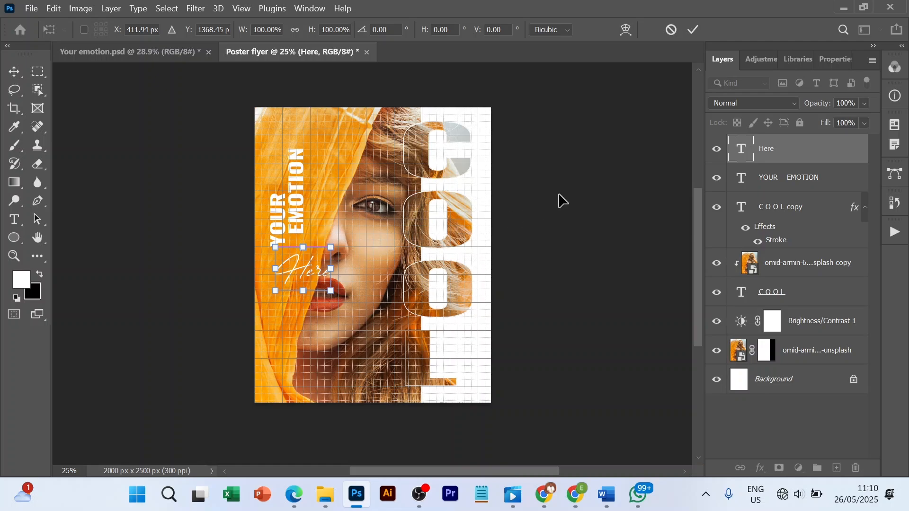
pyautogui.click(692, 30)
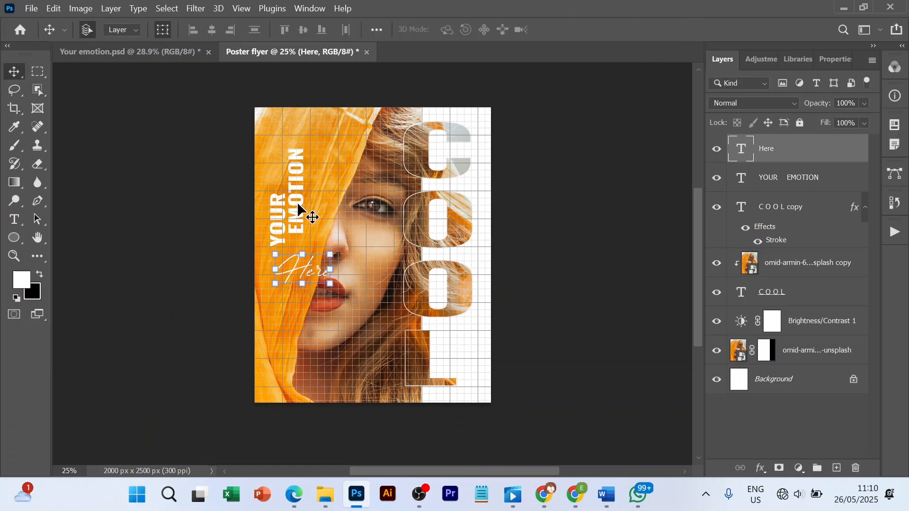
# Shift the YOUR EMOTION text slightly down toward "Here" and hide the grid.
pyautogui.moveTo(298, 209); pyautogui.dragTo(297, 215)
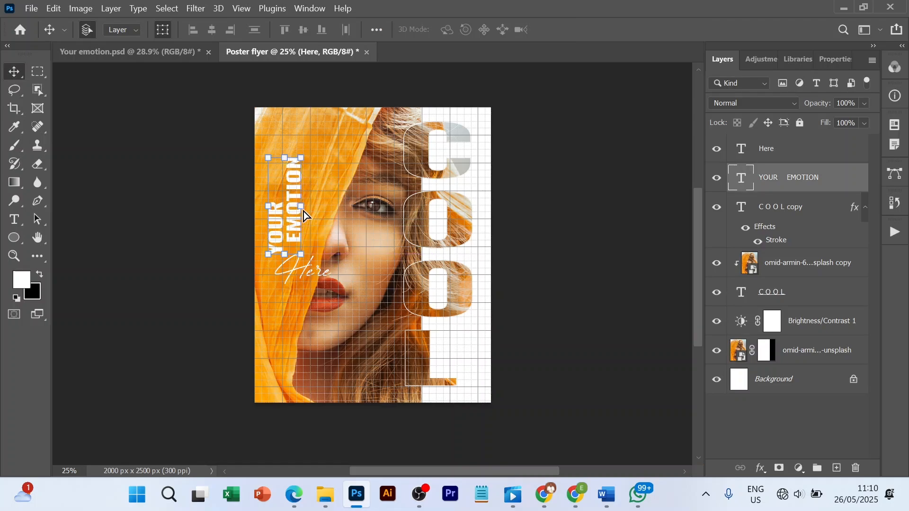
pyautogui.click(669, 190)
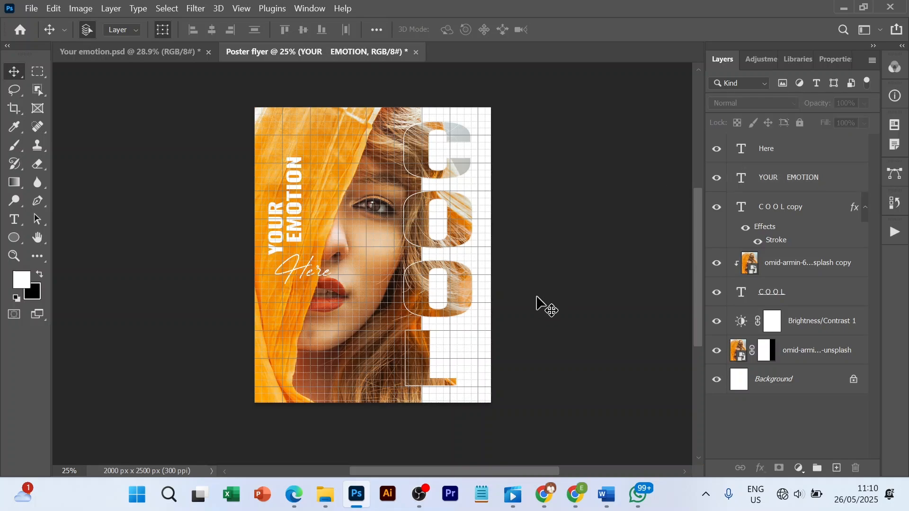
pyautogui.hotkey('ctrl', "'")
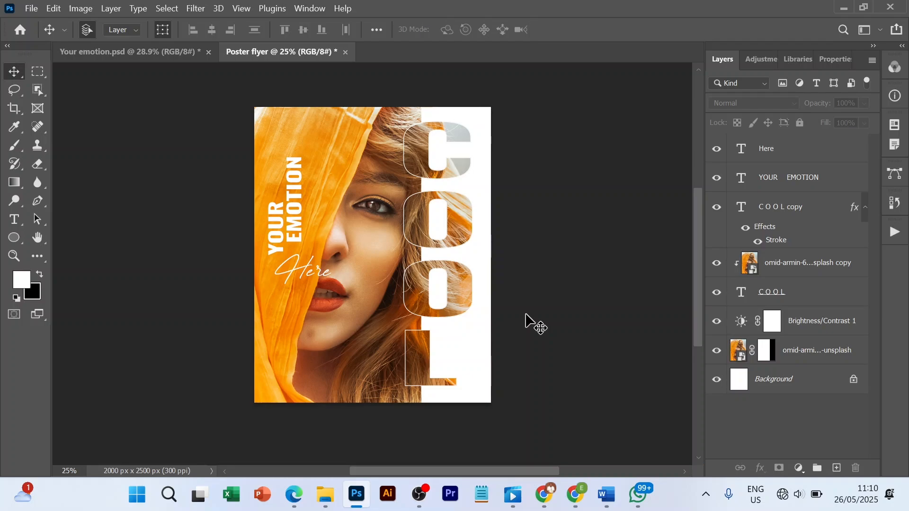
# Draw a white circle about 288 px in diameter below the chin and shift it toward the veil.
pyautogui.press('u')
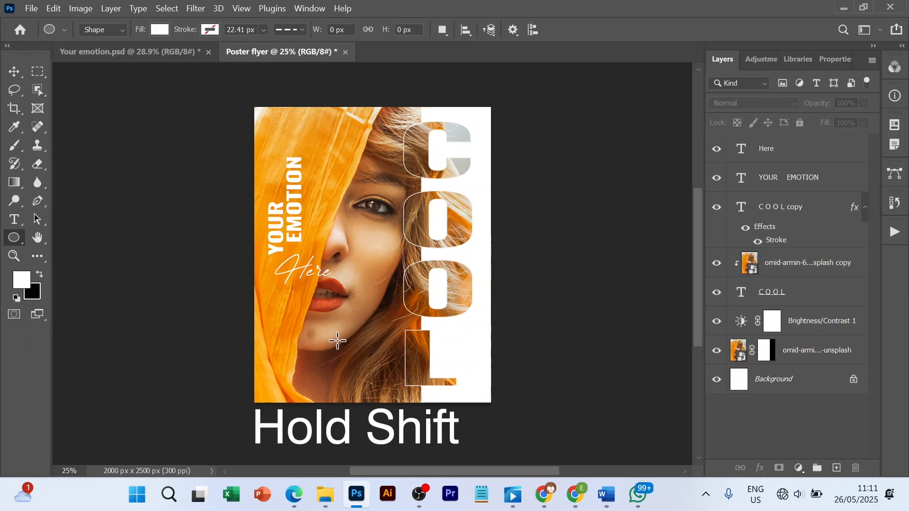
pyautogui.moveTo(329, 346); pyautogui.dragTo(370, 379)
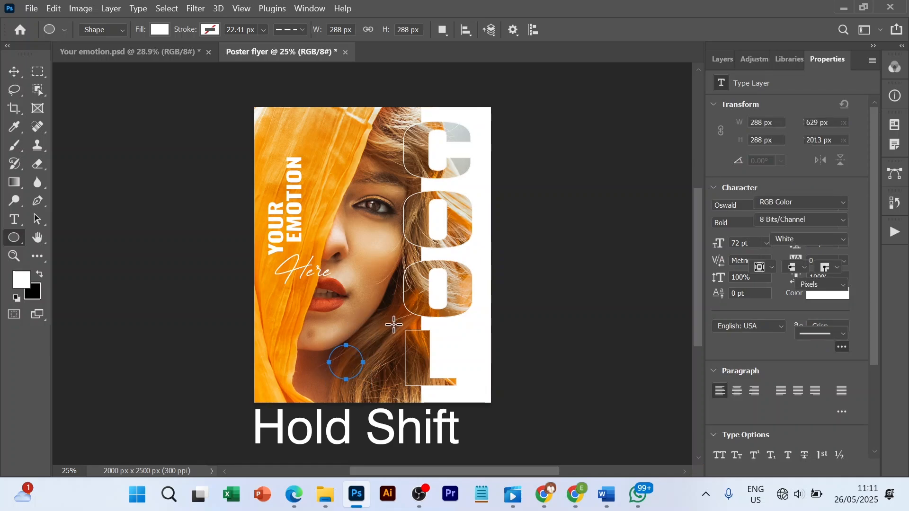
pyautogui.press('v')
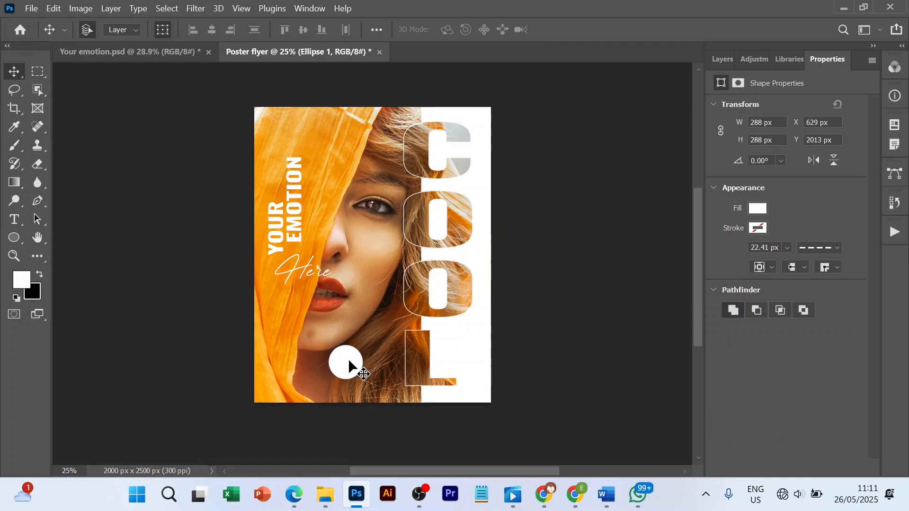
pyautogui.moveTo(349, 359); pyautogui.dragTo(332, 360)
pyautogui.moveTo(336, 363); pyautogui.dragTo(336, 363)
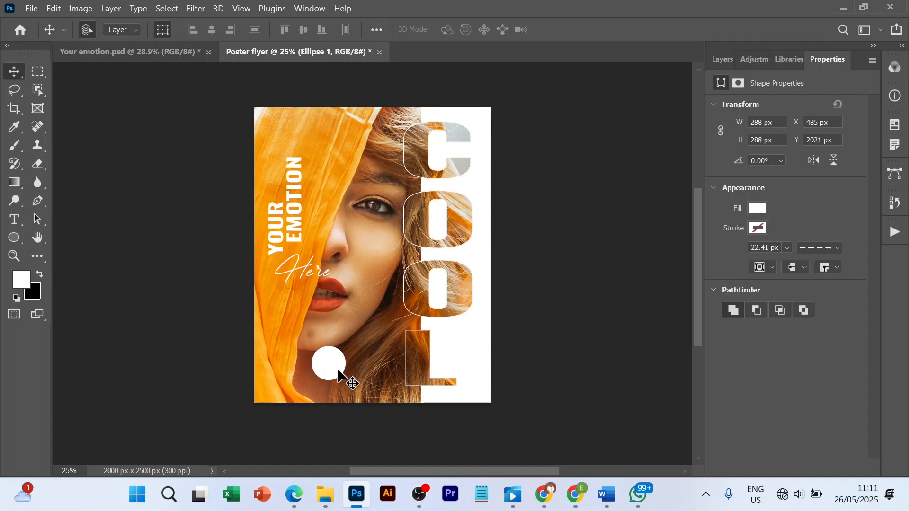
# Scale the white circle down slightly and position it a little lower below the chin.
pyautogui.click(724, 58)
pyautogui.hotkey('ctrl', 't')
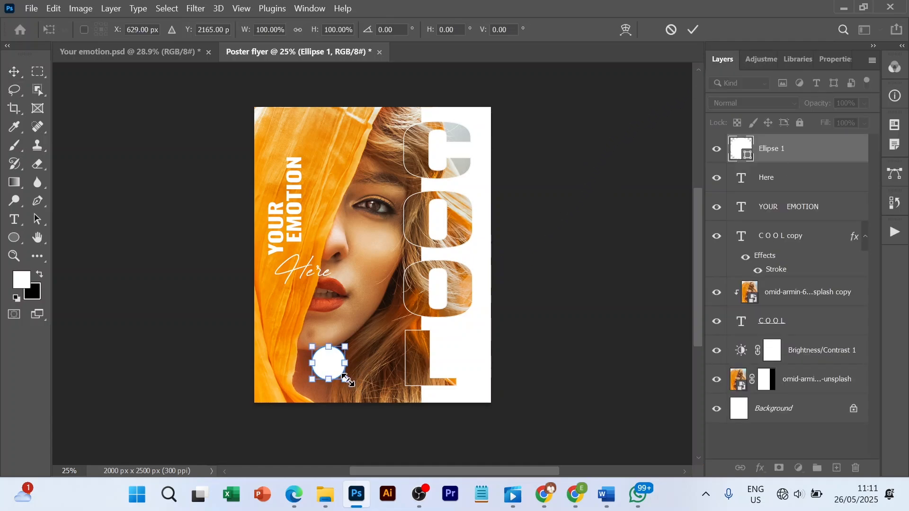
pyautogui.moveTo(346, 380); pyautogui.dragTo(341, 376)
pyautogui.moveTo(330, 366); pyautogui.dragTo(330, 374)
pyautogui.click(348, 221)
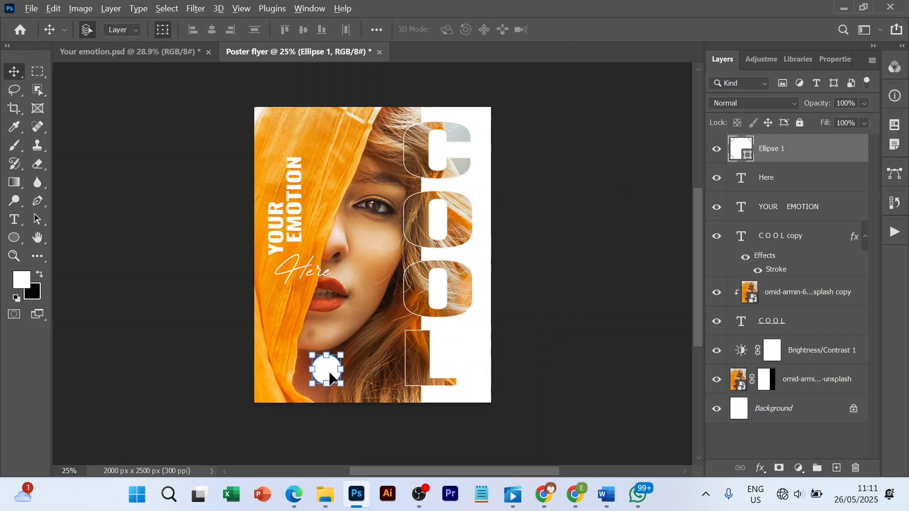
# Duplicate the white circle, shrink the copy and place it at the veil's edge above the eye.
pyautogui.moveTo(328, 371); pyautogui.dragTo(344, 198)
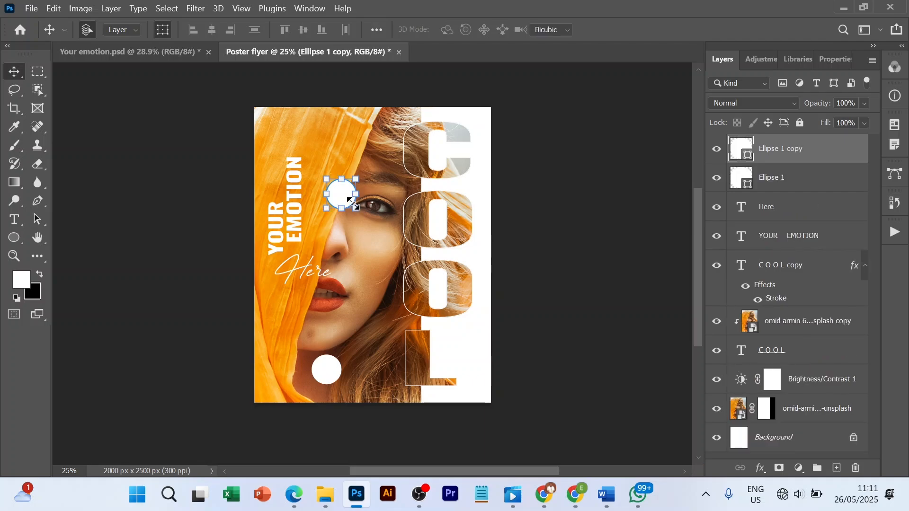
pyautogui.hotkey('ctrl', 't')
pyautogui.moveTo(344, 202); pyautogui.dragTo(344, 166)
pyautogui.click(693, 30)
# Add two smaller circle copies, one on the lower veil and one above the YOUR EMOTION text.
pyautogui.moveTo(323, 372); pyautogui.dragTo(334, 373)
pyautogui.moveTo(341, 165); pyautogui.dragTo(291, 348)
pyautogui.click(693, 30)
pyautogui.click(559, 123)
pyautogui.click(522, 180)
pyautogui.hotkey('ctrl', 't')
pyautogui.click(694, 31)
pyautogui.click(559, 190)
# Scale down the large white circle at the poster's lower edge.
pyautogui.click(343, 374)
pyautogui.moveTo(352, 385); pyautogui.dragTo(330, 380)
pyautogui.click(693, 30)
pyautogui.click(559, 190)
# Fine-tune the positions of the two lower circles and the forehead circle using the grid, leaving the grid hidden.
pyautogui.hotkey('ctrl', "'")
pyautogui.moveTo(288, 349); pyautogui.dragTo(284, 348)
pyautogui.moveTo(329, 373); pyautogui.dragTo(330, 380)
pyautogui.moveTo(340, 166); pyautogui.dragTo(340, 170)
pyautogui.click(564, 205)
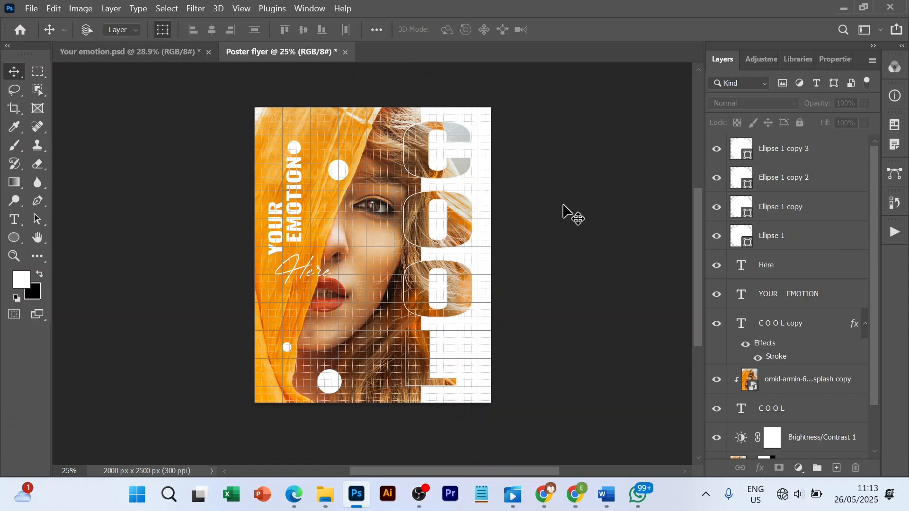
pyautogui.hotkey('ctrl', "'")
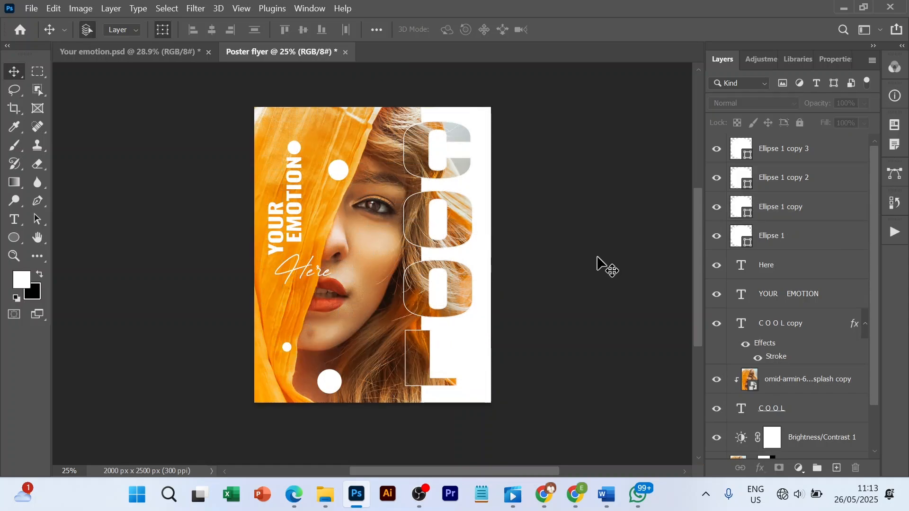
pyautogui.press('t')
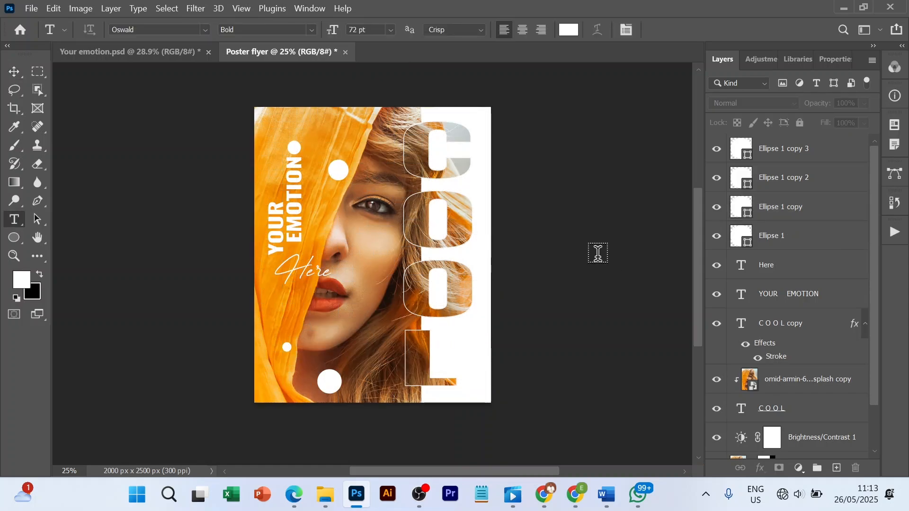
pyautogui.click(325, 325)
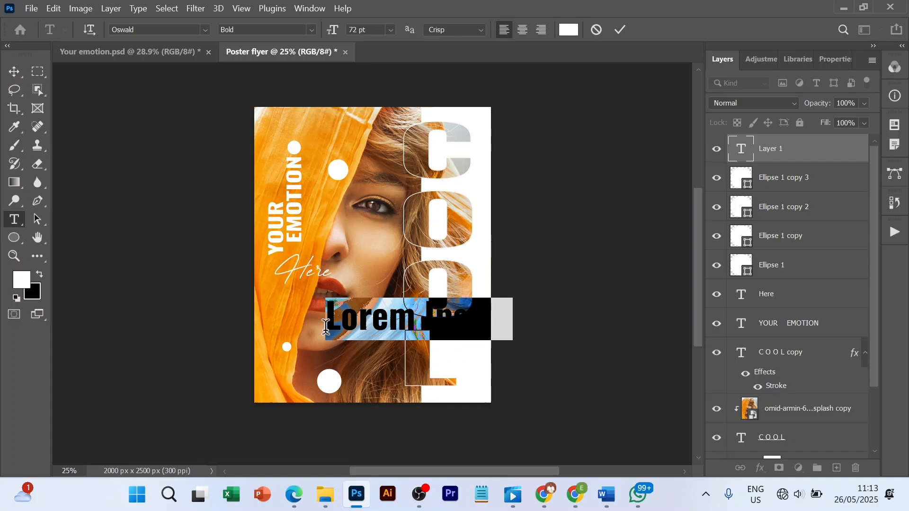
pyautogui.write('@')
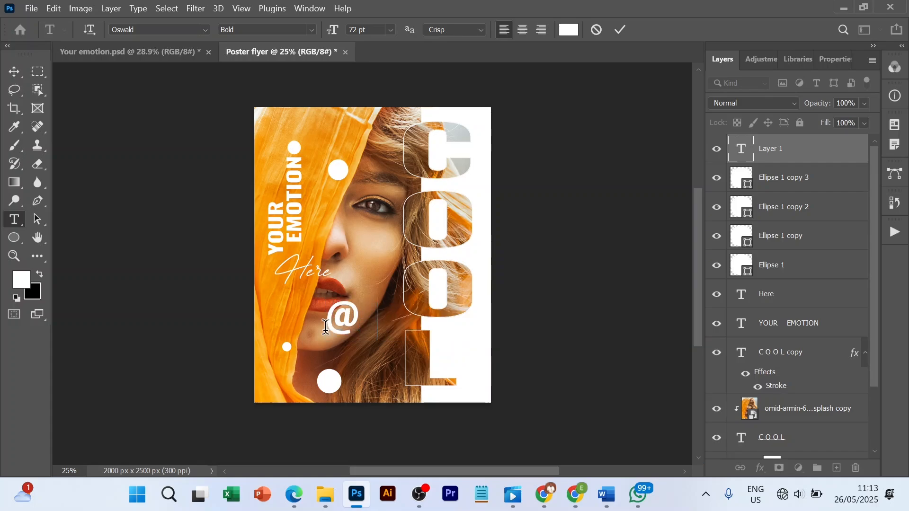
pyautogui.write('plumdi')
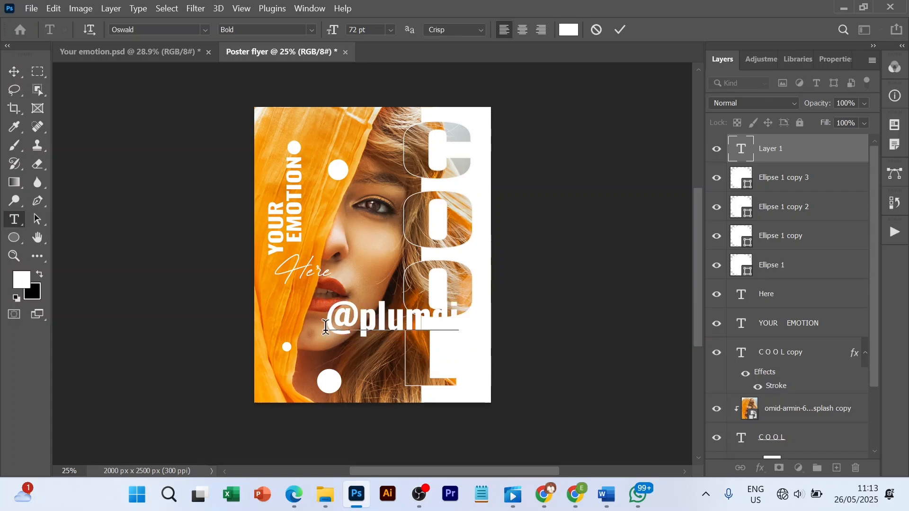
pyautogui.write('gitaageny')
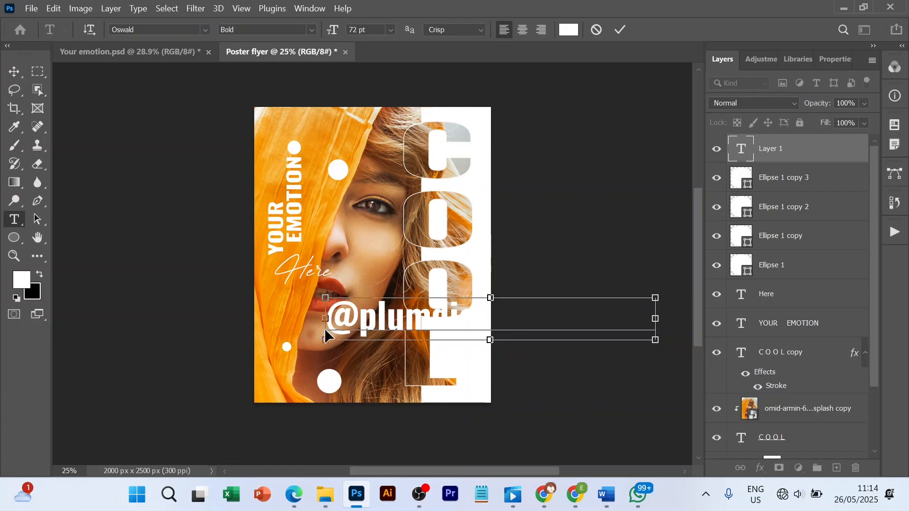
pyautogui.hotkey('ctrl', 'a')
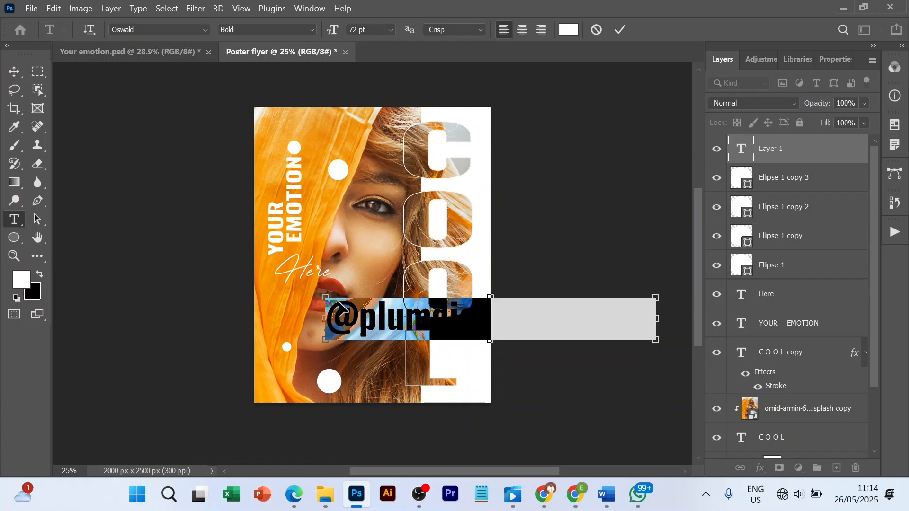
pyautogui.click(204, 30)
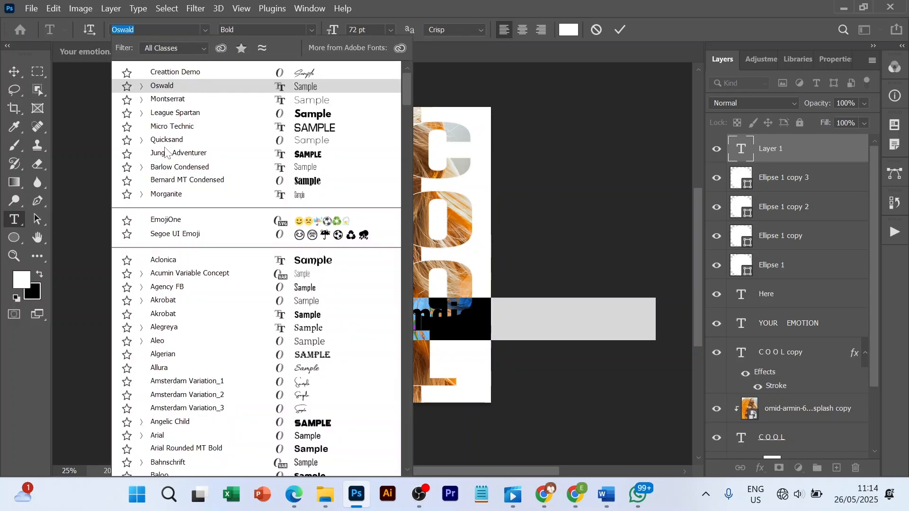
pyautogui.click(172, 96)
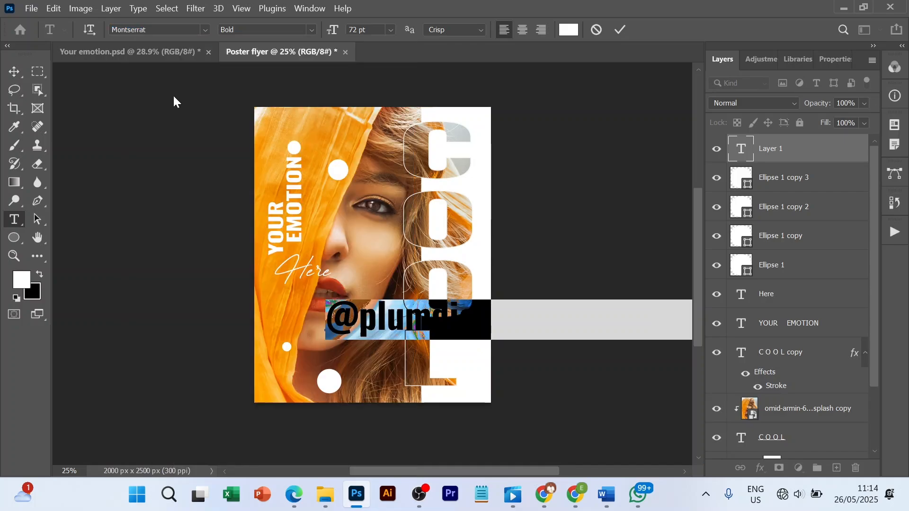
pyautogui.click(311, 29)
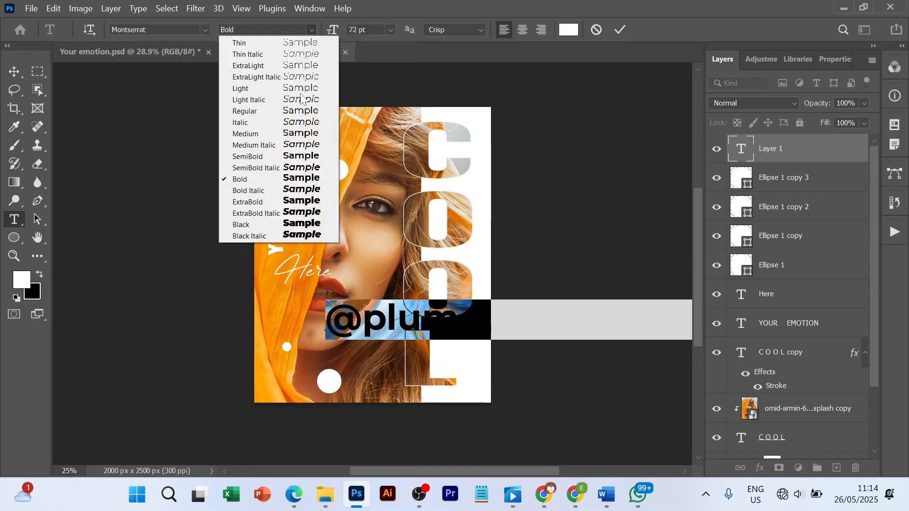
pyautogui.click(263, 228)
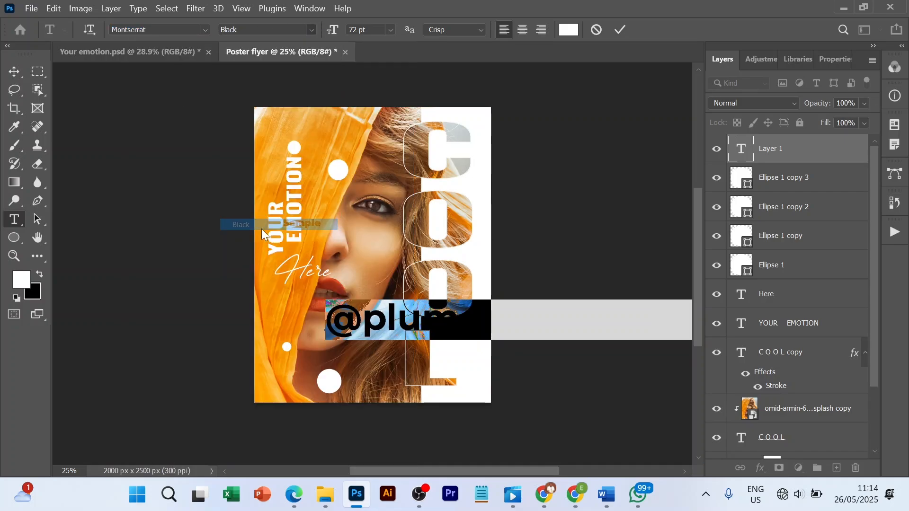
pyautogui.click(390, 29)
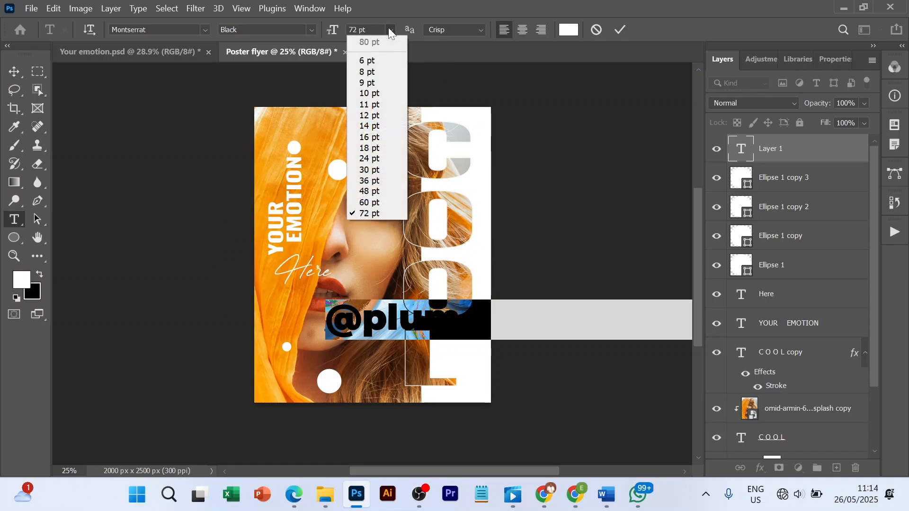
pyautogui.click(374, 73)
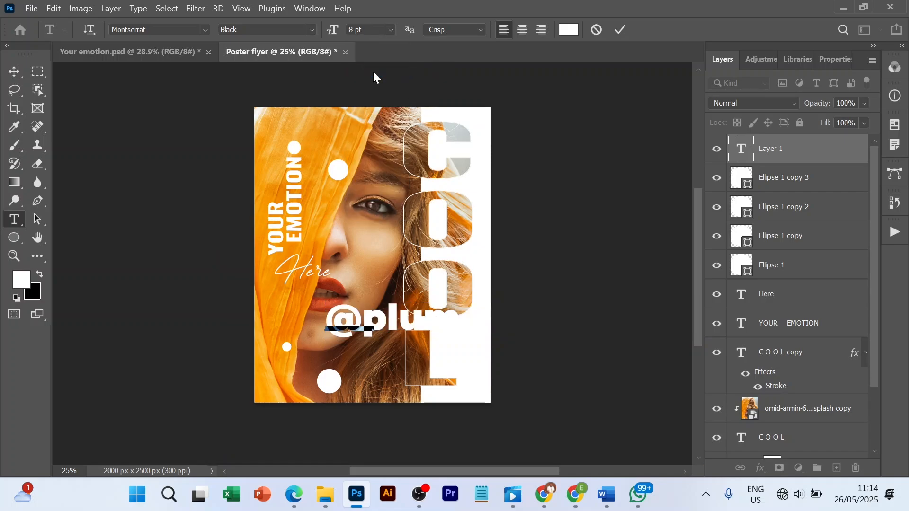
pyautogui.click(391, 30)
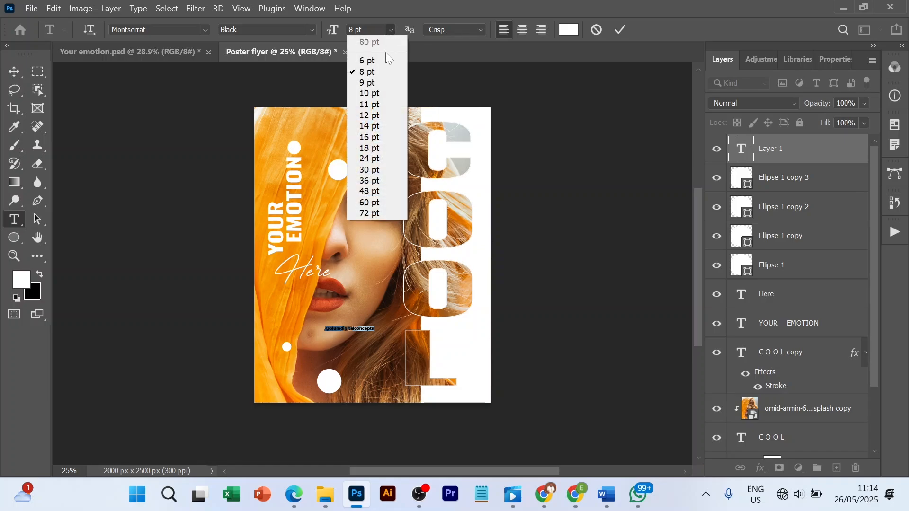
pyautogui.click(379, 83)
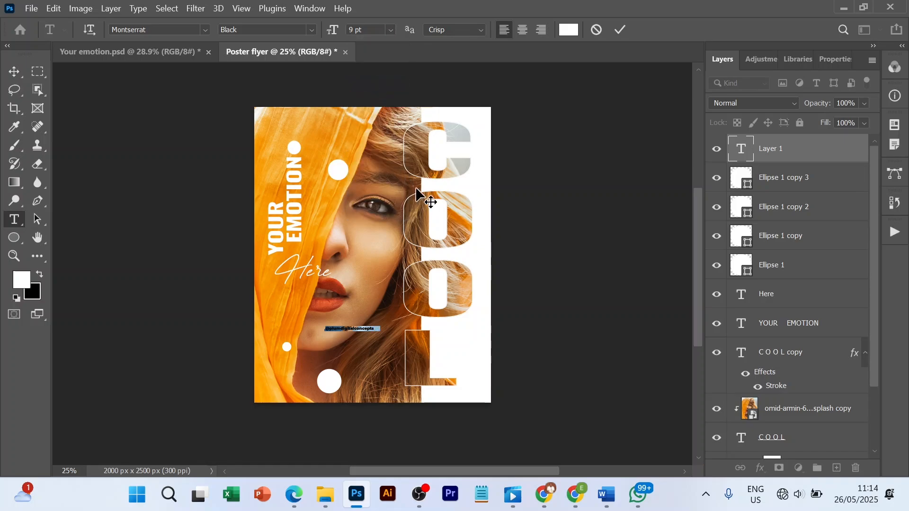
pyautogui.click(620, 29)
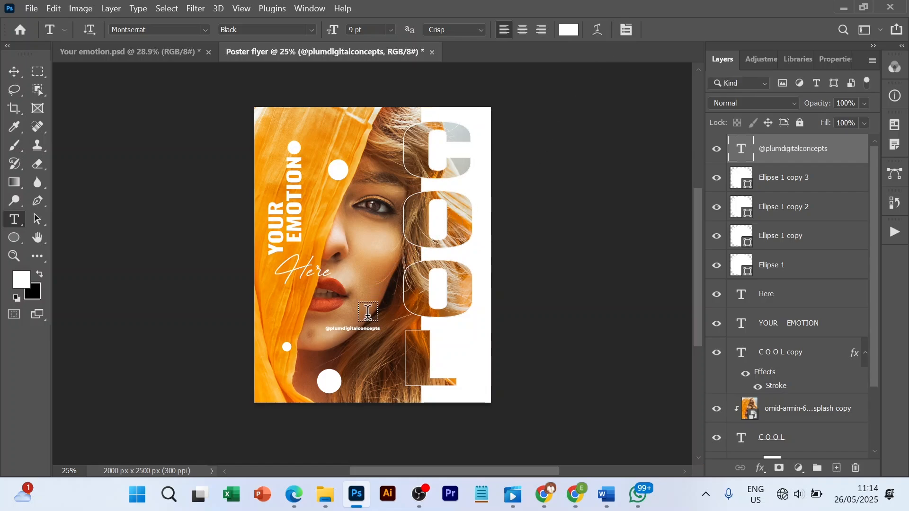
pyautogui.press('v')
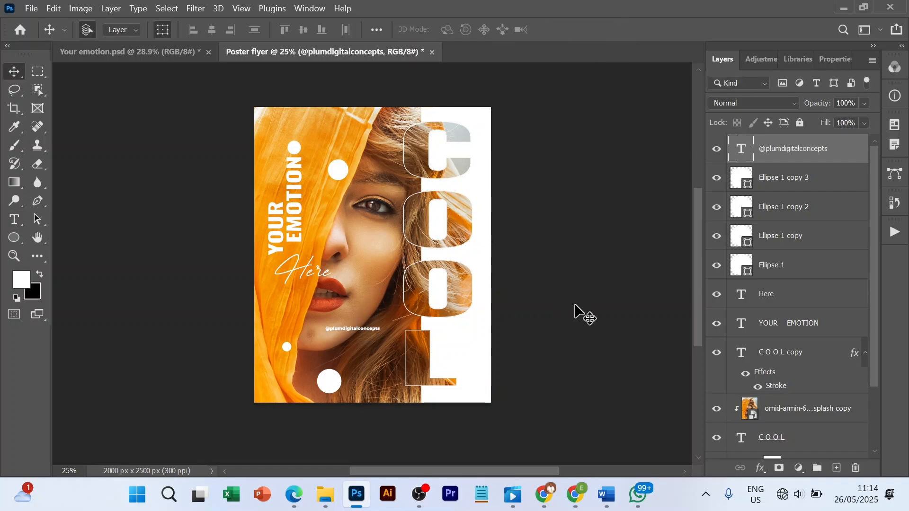
pyautogui.click(575, 305)
pyautogui.moveTo(367, 330); pyautogui.dragTo(332, 376)
pyautogui.doubleClick(301, 398)
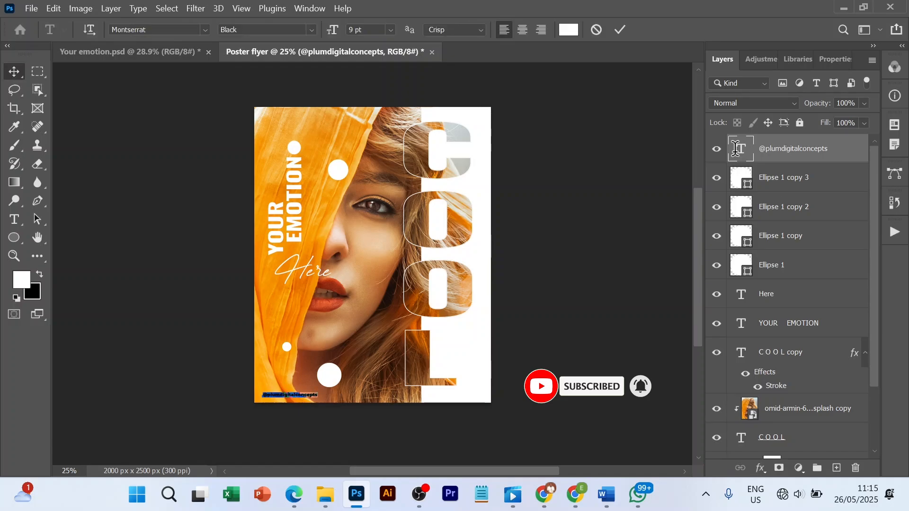
pyautogui.click(621, 30)
pyautogui.hotkey('ctrl', "'")
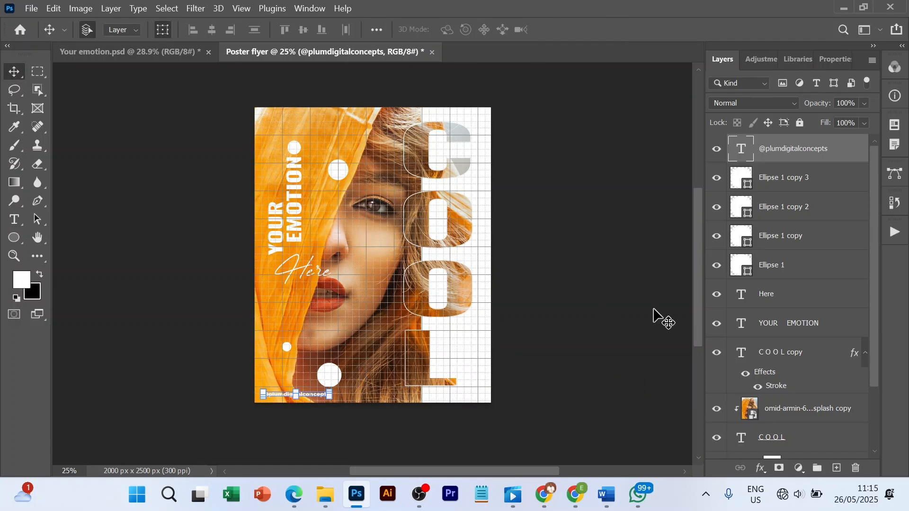
pyautogui.moveTo(305, 397); pyautogui.dragTo(589, 319)
pyautogui.hotkey('ctrl', 'z')
pyautogui.click(590, 232)
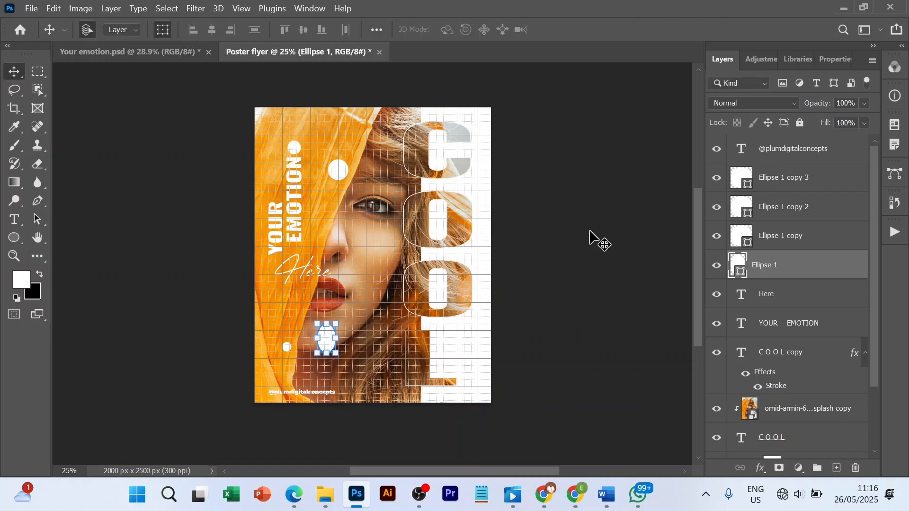
pyautogui.hotkey('ctrl', 'z')
pyautogui.click(337, 364)
pyautogui.moveTo(331, 364); pyautogui.dragTo(555, 287)
pyautogui.hotkey('ctrl', 'z')
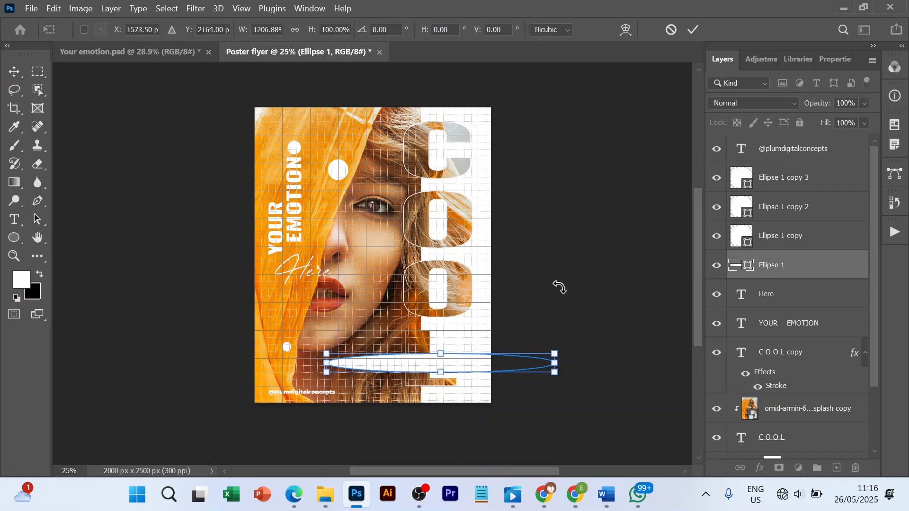
pyautogui.hotkey('ctrl', 'z')
# Reposition the two lower white circles slightly higher above the handle text using the grid, then hide the grid.
pyautogui.click(604, 308)
pyautogui.moveTo(343, 365); pyautogui.dragTo(339, 365)
pyautogui.moveTo(287, 348); pyautogui.dragTo(287, 335)
pyautogui.click(563, 273)
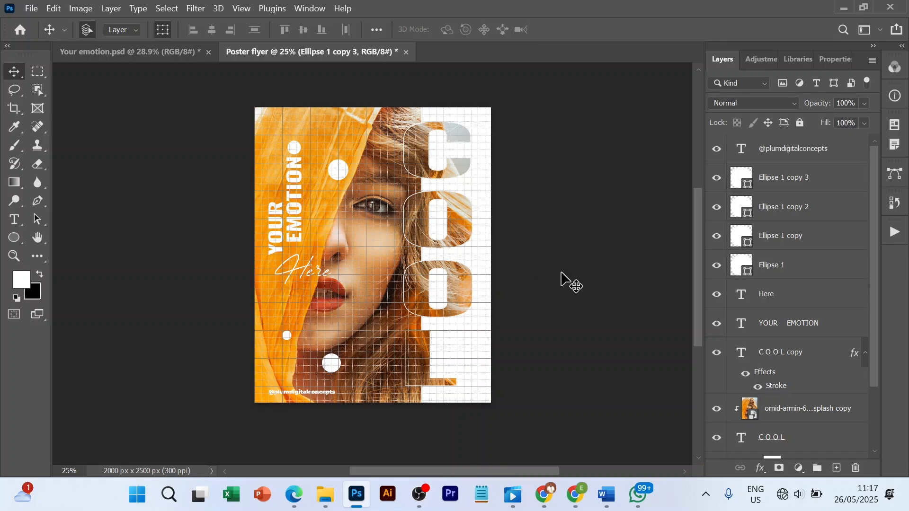
pyautogui.moveTo(333, 368)
pyautogui.mouseDown()
pyautogui.moveTo(348, 368)
pyautogui.moveTo(340, 368)
pyautogui.mouseUp()
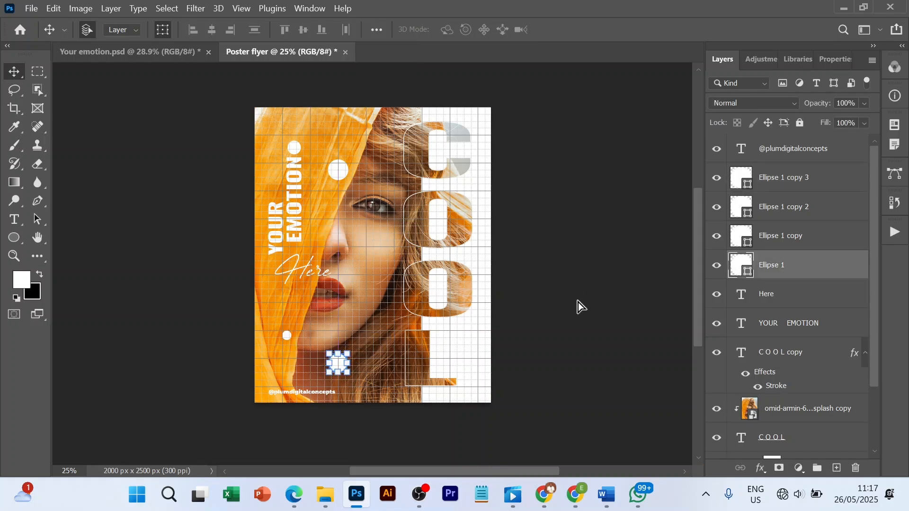
pyautogui.press('Return')
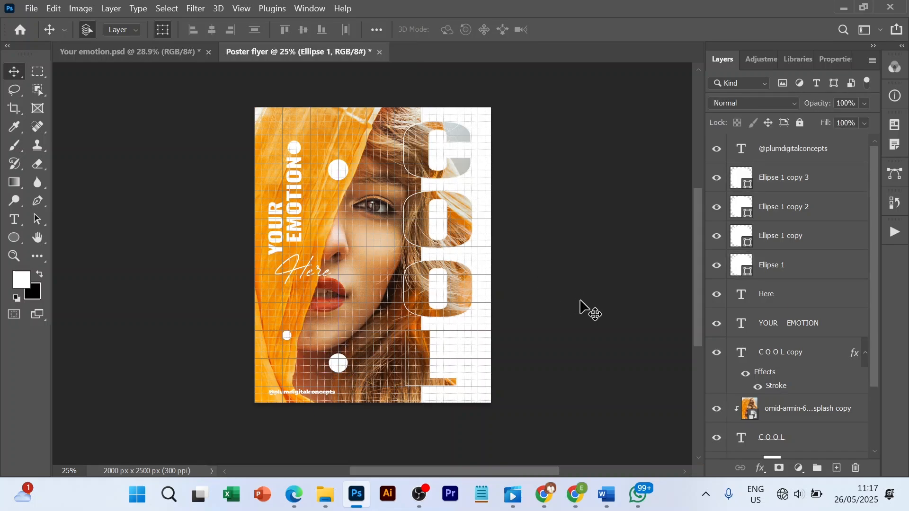
pyautogui.click(587, 308)
pyautogui.hotkey('ctrl', "'")
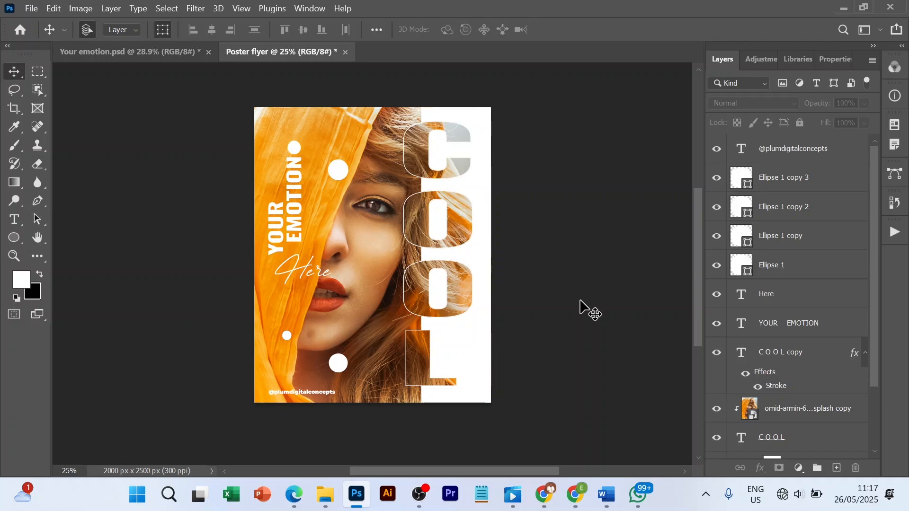
pyautogui.click(815, 161)
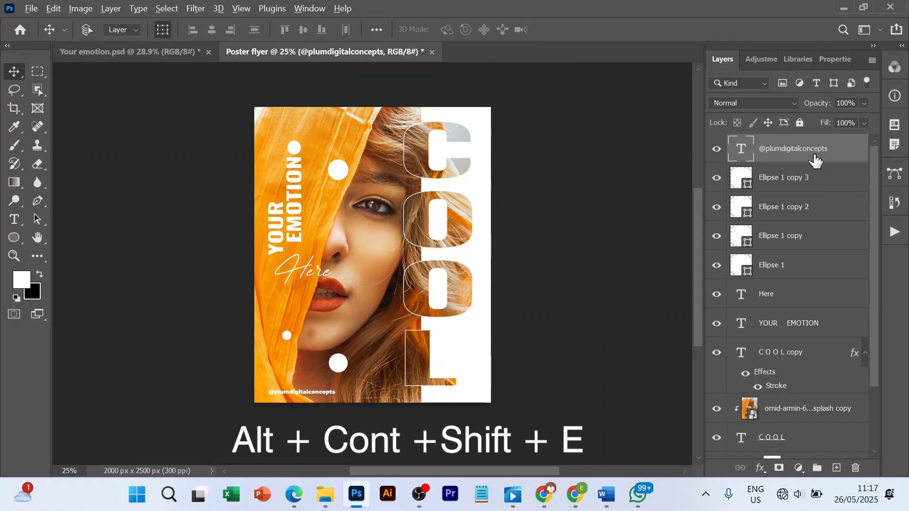
pyautogui.hotkey('ctrl', 'shift', 'alt', 'e')
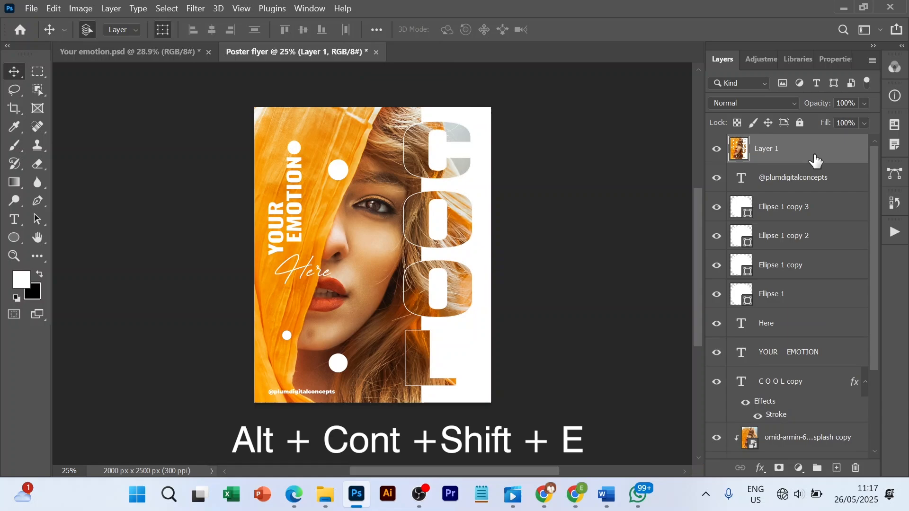
# Open the Camera Raw Filter on the merged layer and set Noise Reduction to 33 and Color Noise Reduction to 50.
pyautogui.click(193, 9)
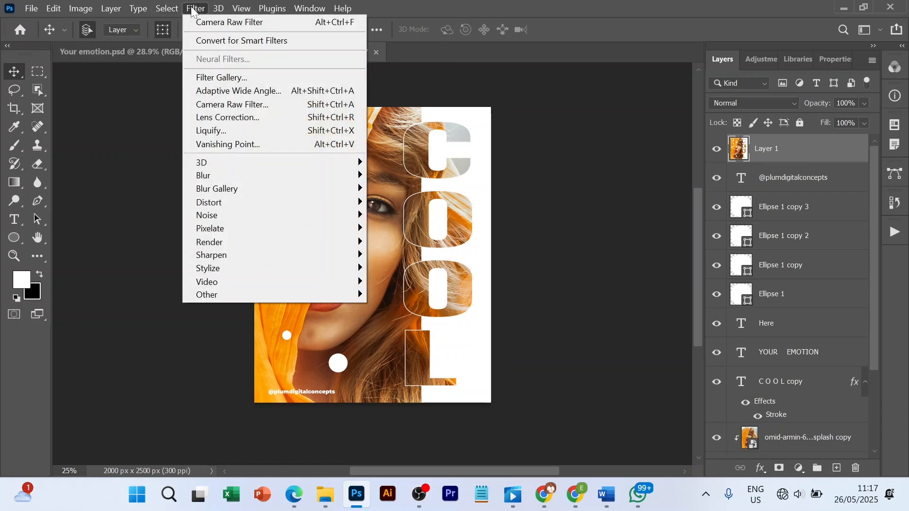
pyautogui.click(241, 110)
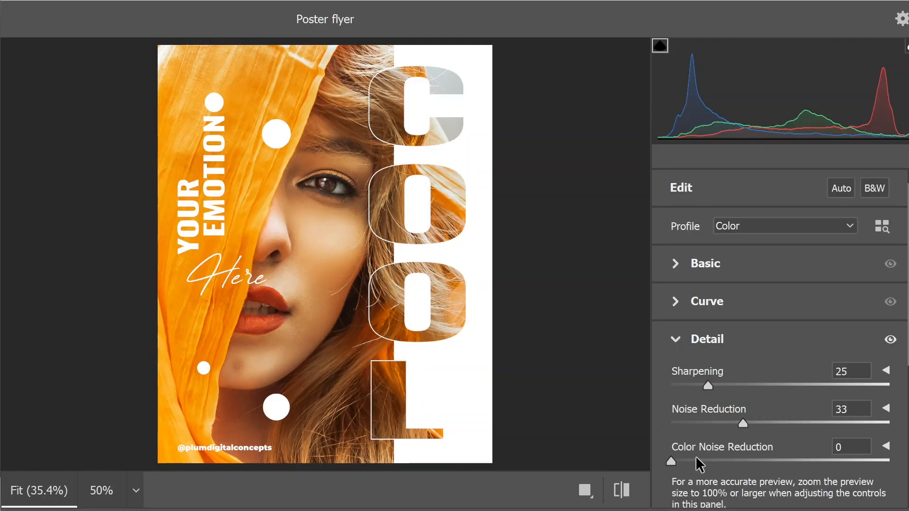
pyautogui.moveTo(671, 461); pyautogui.dragTo(779, 462)
# Expand the Basic adjustments and set the white balance Temperature to 0.
pyautogui.click(680, 262)
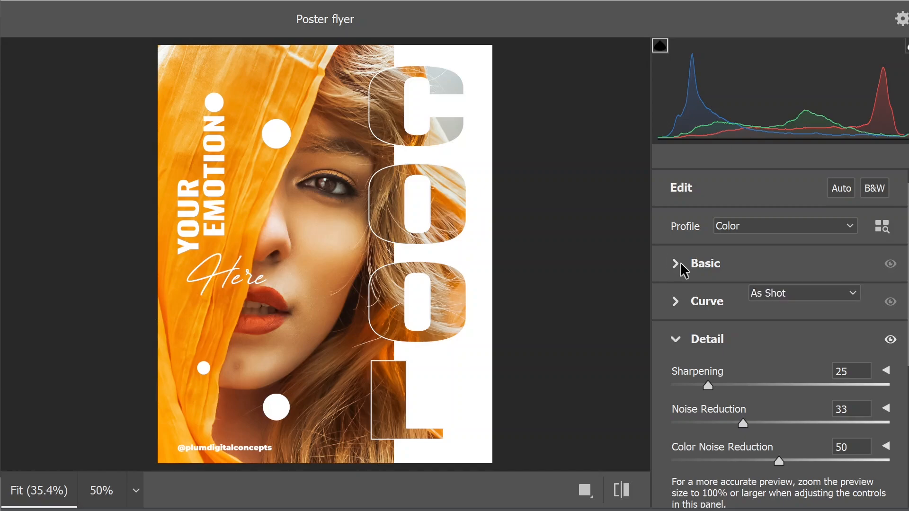
pyautogui.scroll(-2, 680, 263)
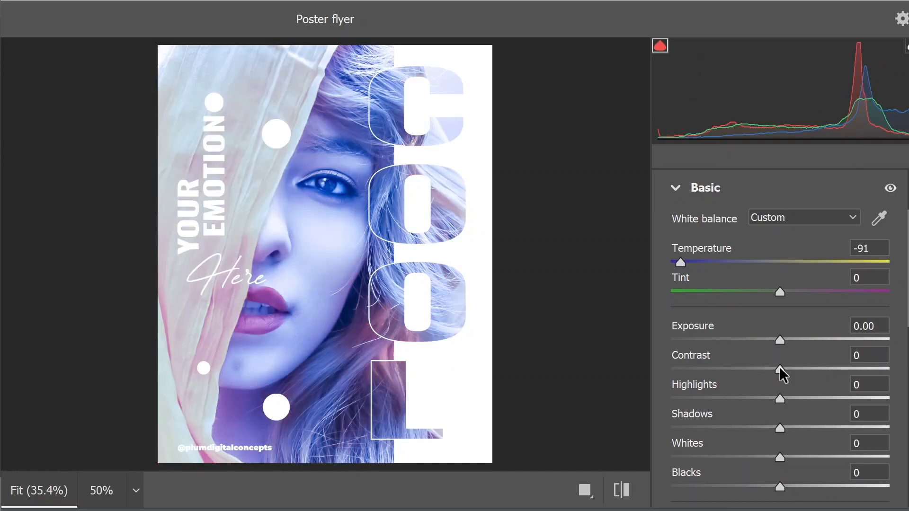
pyautogui.click(873, 245)
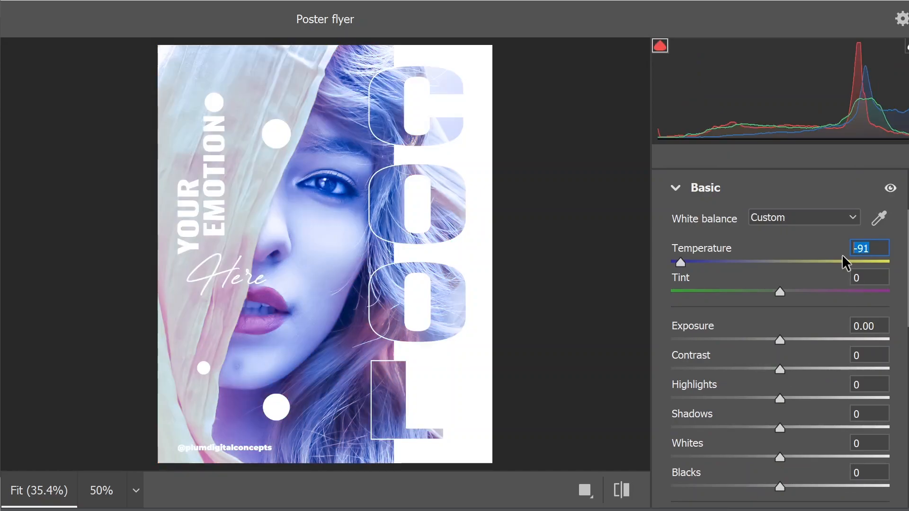
pyautogui.write('0')
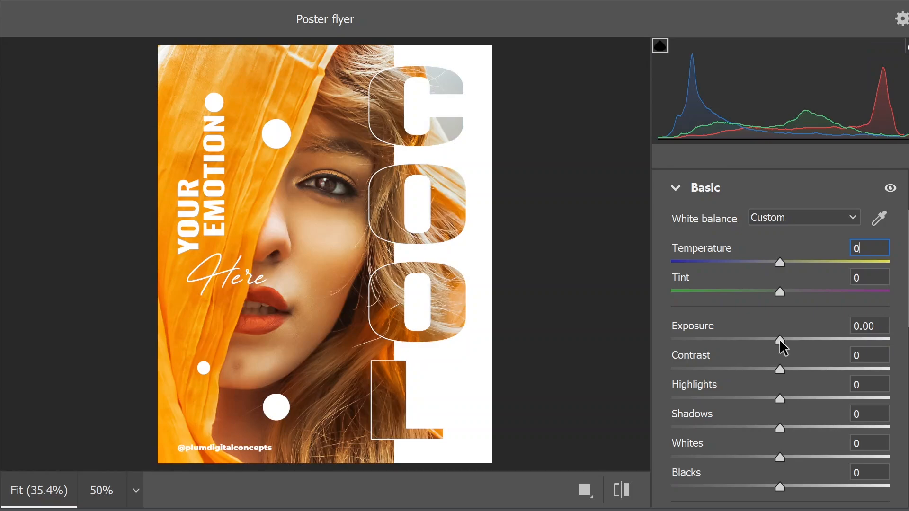
# Set Highlights to -9, Texture to +7 and Clarity to +15 in the Basic adjustments.
pyautogui.scroll(-1, 780, 371)
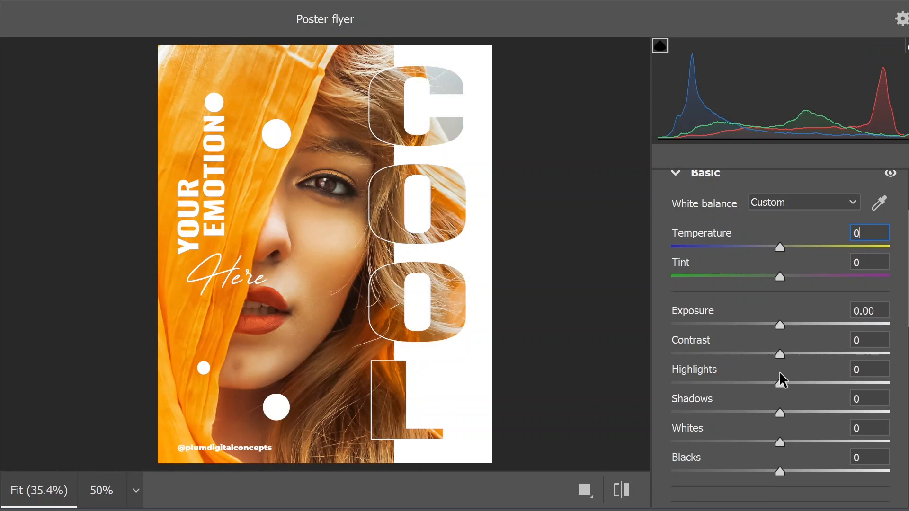
pyautogui.scroll(-3, 782, 351)
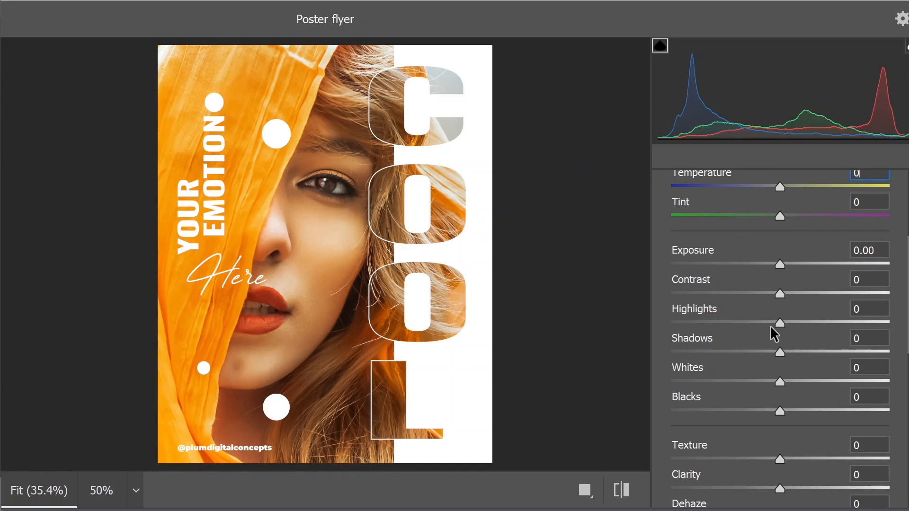
pyautogui.click(770, 325)
pyautogui.moveTo(781, 457); pyautogui.dragTo(788, 459)
pyautogui.moveTo(784, 493); pyautogui.dragTo(799, 493)
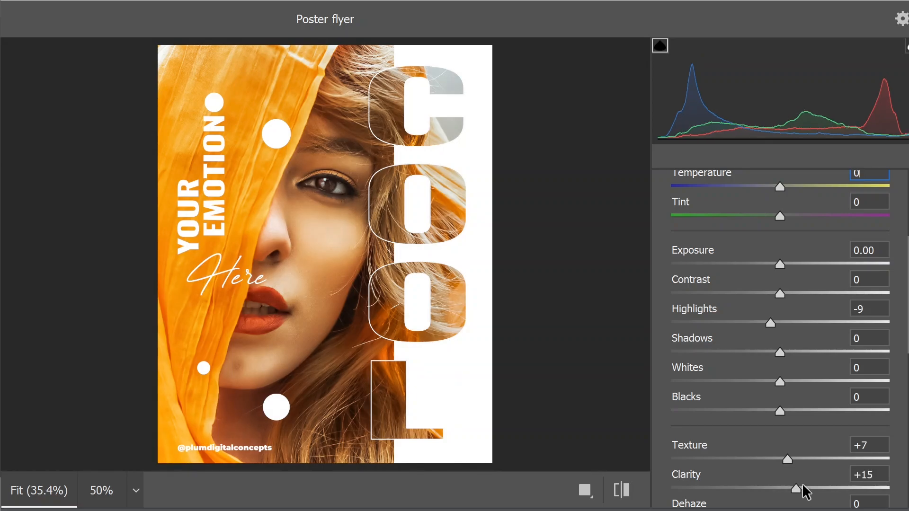
# Raise the colour intensity by setting Vibrance to +16 and Saturation to +12.
pyautogui.scroll(-2, 801, 493)
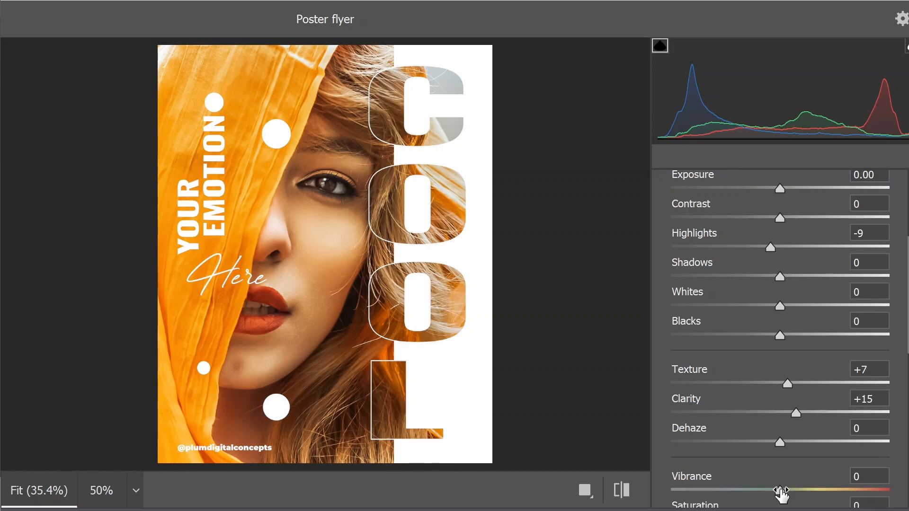
pyautogui.scroll(-1, 782, 493)
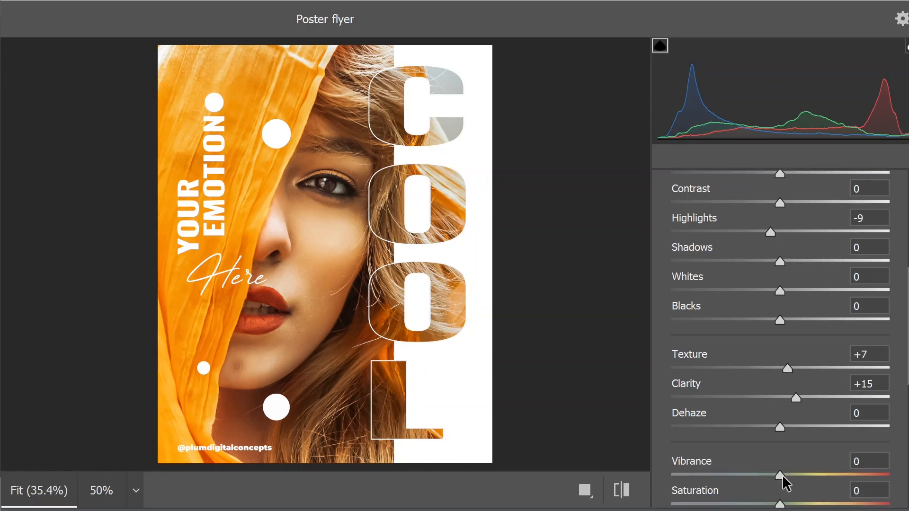
pyautogui.moveTo(783, 475); pyautogui.dragTo(799, 473)
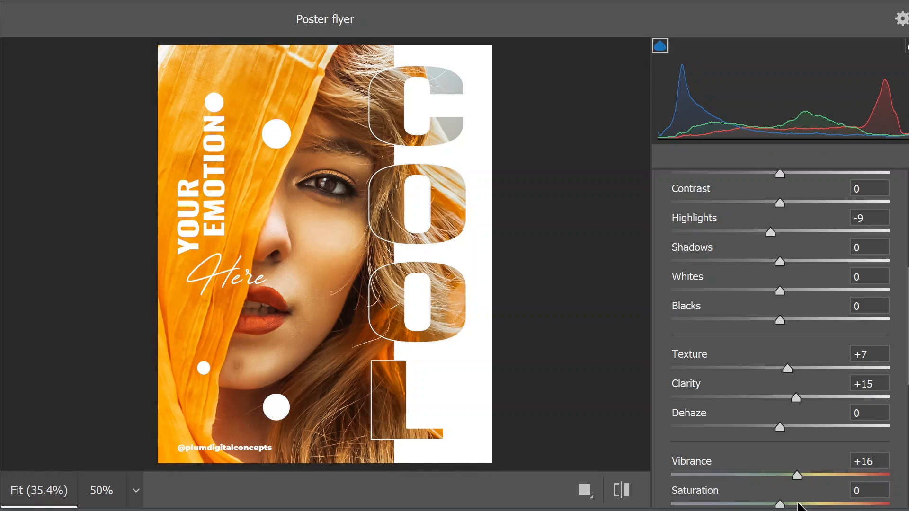
pyautogui.scroll(-5, 800, 502)
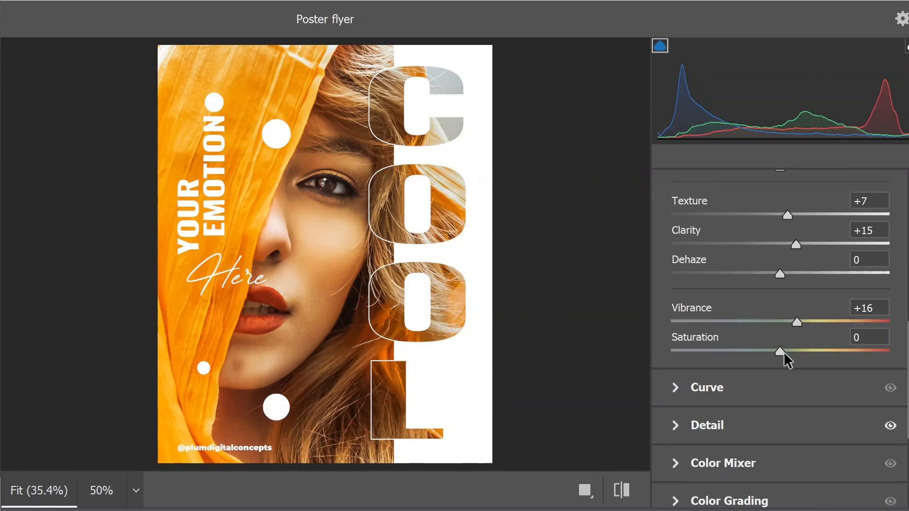
pyautogui.moveTo(784, 353); pyautogui.dragTo(800, 362)
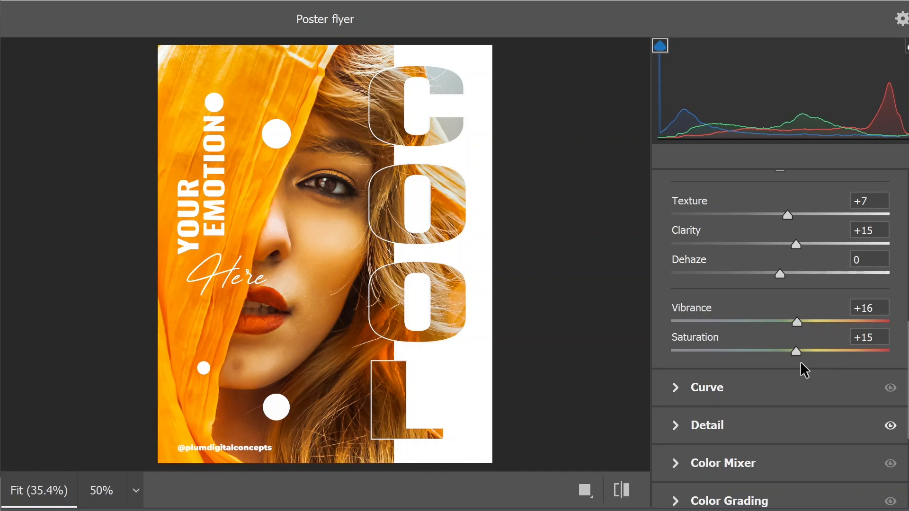
pyautogui.moveTo(800, 362); pyautogui.dragTo(794, 353)
pyautogui.moveTo(908, 302); pyautogui.dragTo(908, 298)
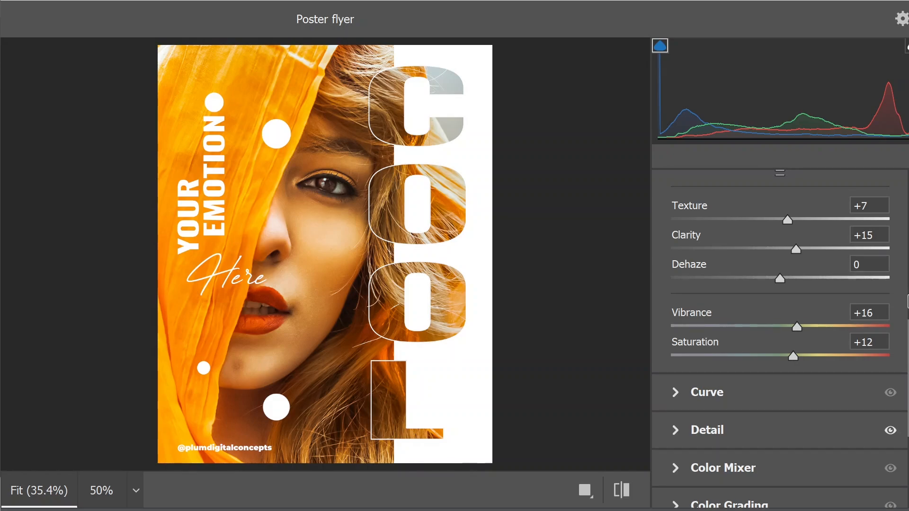
# Set Highlights to +5 and apply the Camera Raw Filter to the merged layer.
pyautogui.scroll(2, 823, 282)
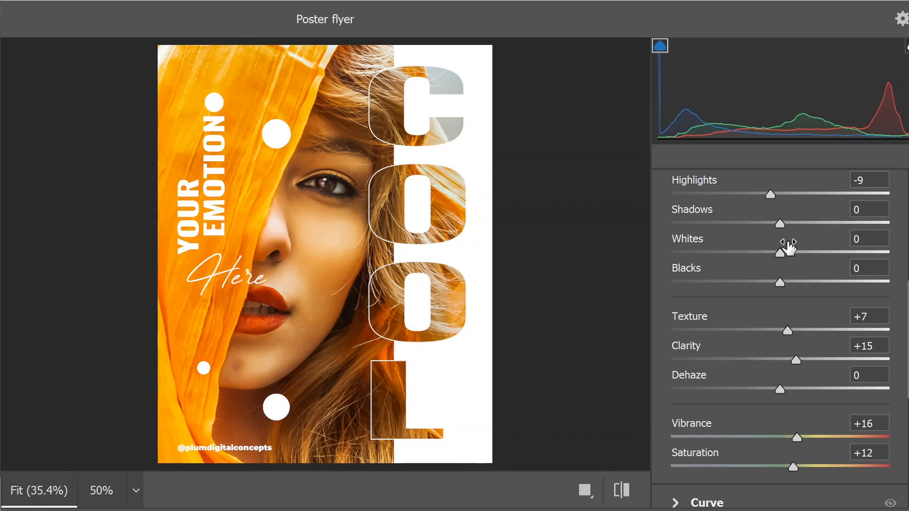
pyautogui.moveTo(771, 194); pyautogui.dragTo(785, 194)
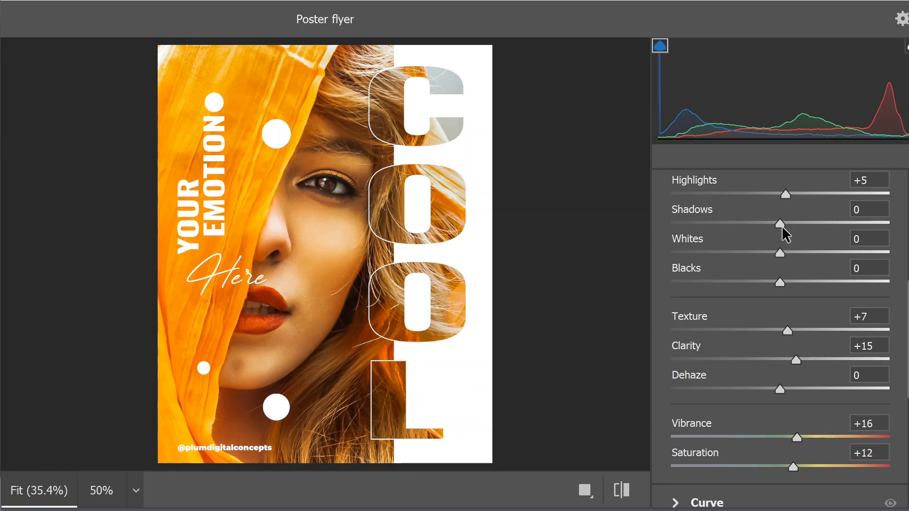
pyautogui.scroll(5, 782, 226)
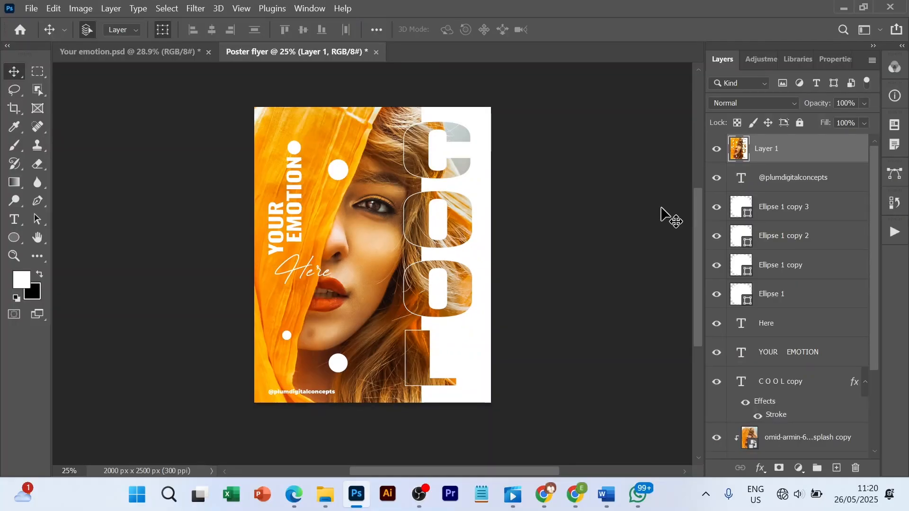
# Toggle the merged layer's visibility to compare the poster before and after the Camera Raw adjustments, leaving it shown.
pyautogui.click(717, 151)
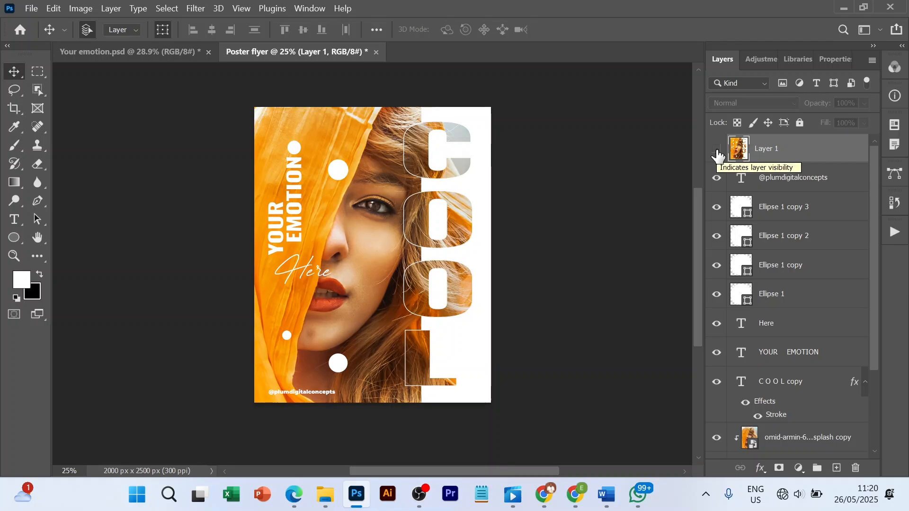
pyautogui.click(717, 150)
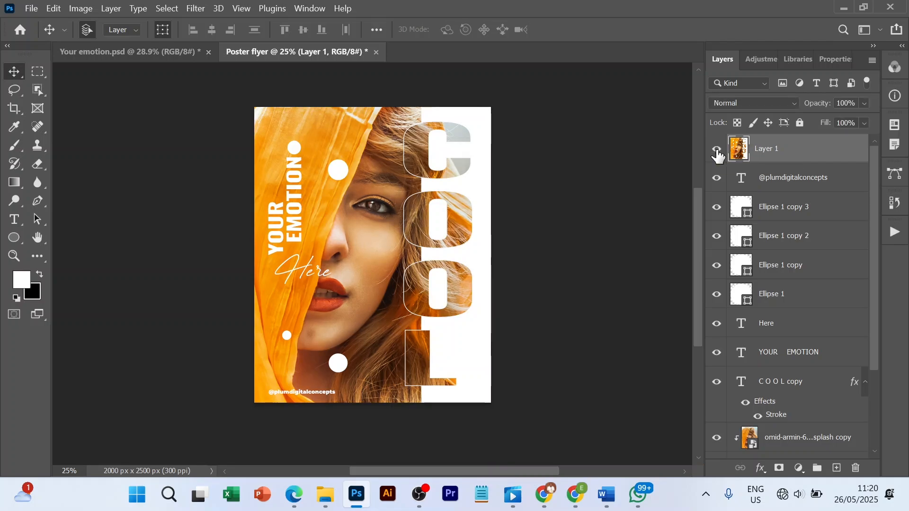
pyautogui.click(718, 151)
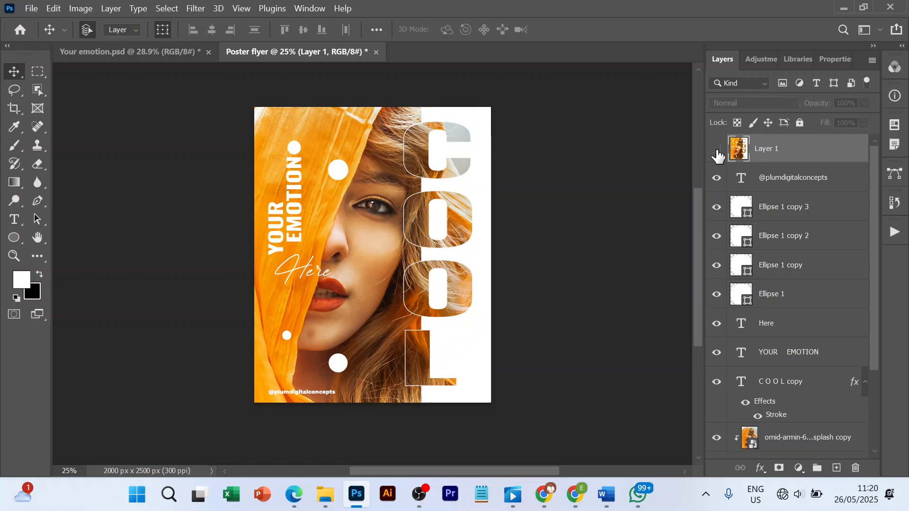
pyautogui.click(717, 151)
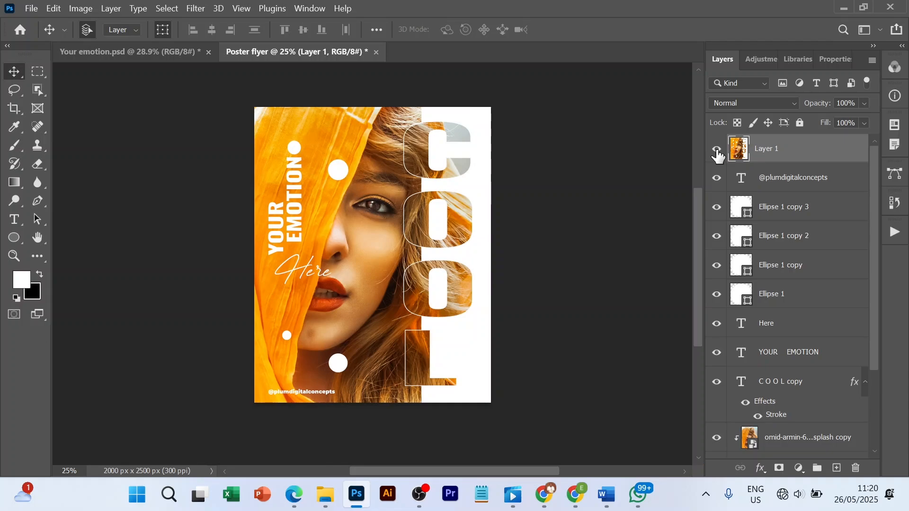